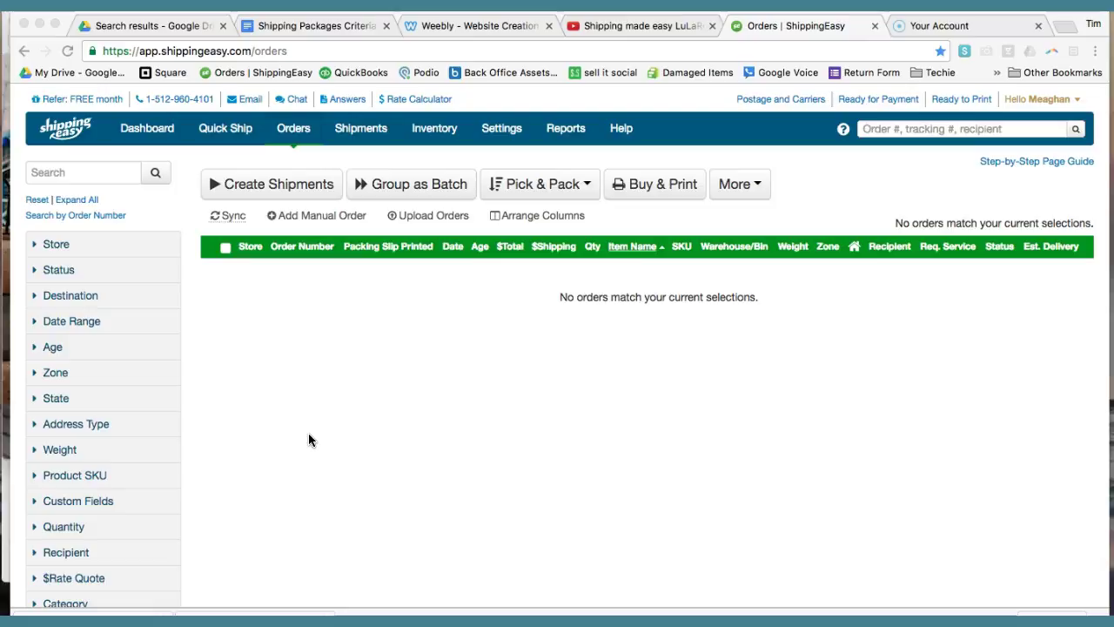
# Step: Log out of ShippingEasy, log back in with the autofilled credentials, and open Settings
pyautogui.click(424, 428)
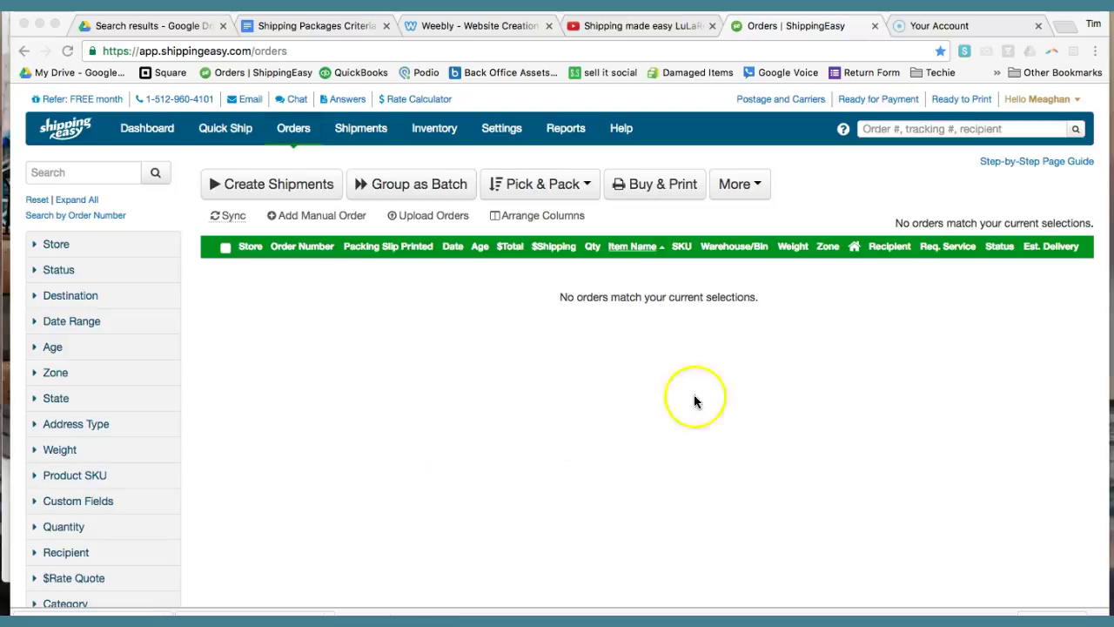
pyautogui.click(1025, 101)
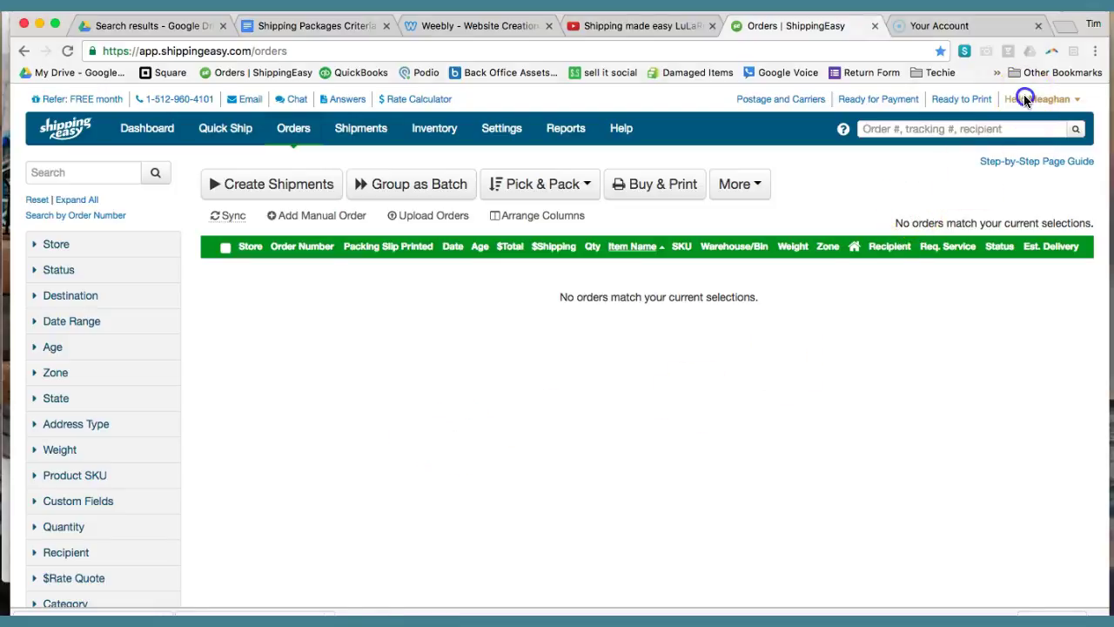
pyautogui.click(1026, 101)
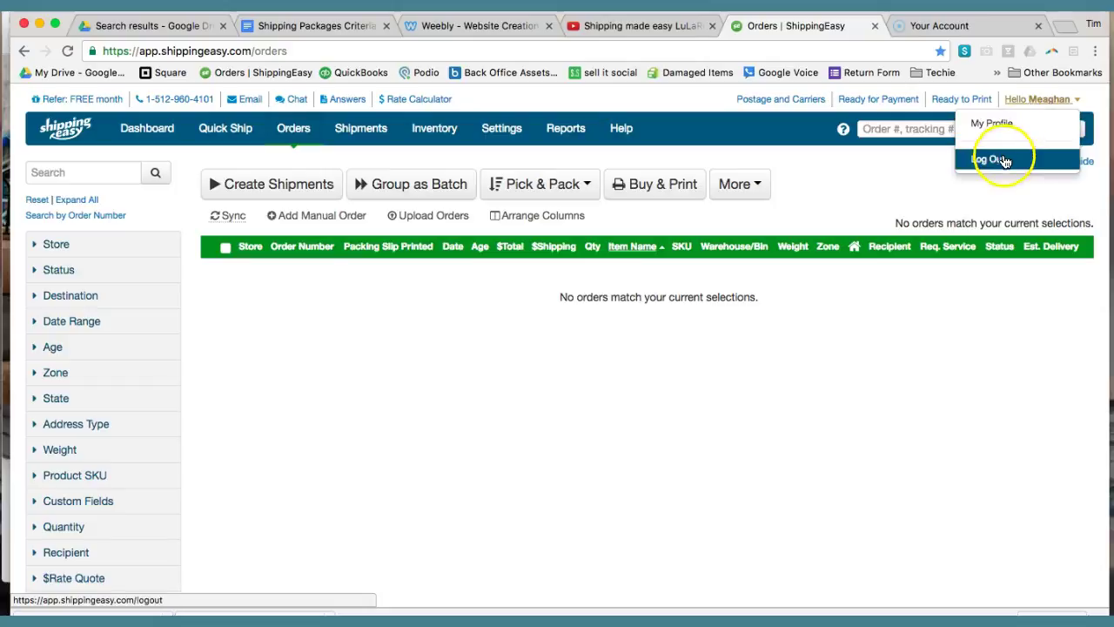
pyautogui.click(1003, 160)
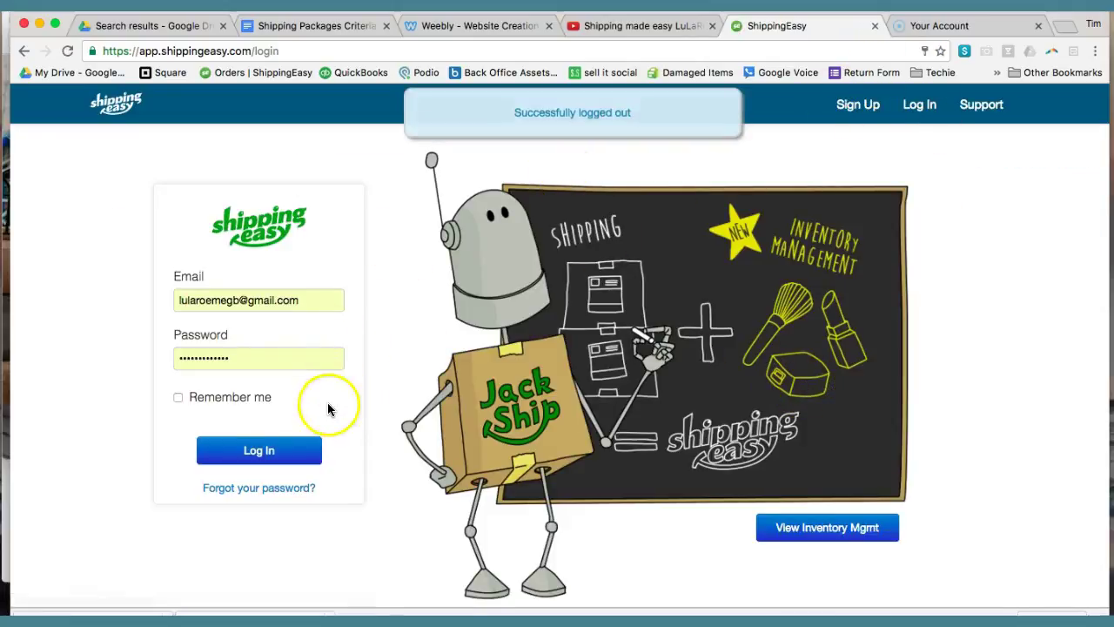
pyautogui.click(290, 460)
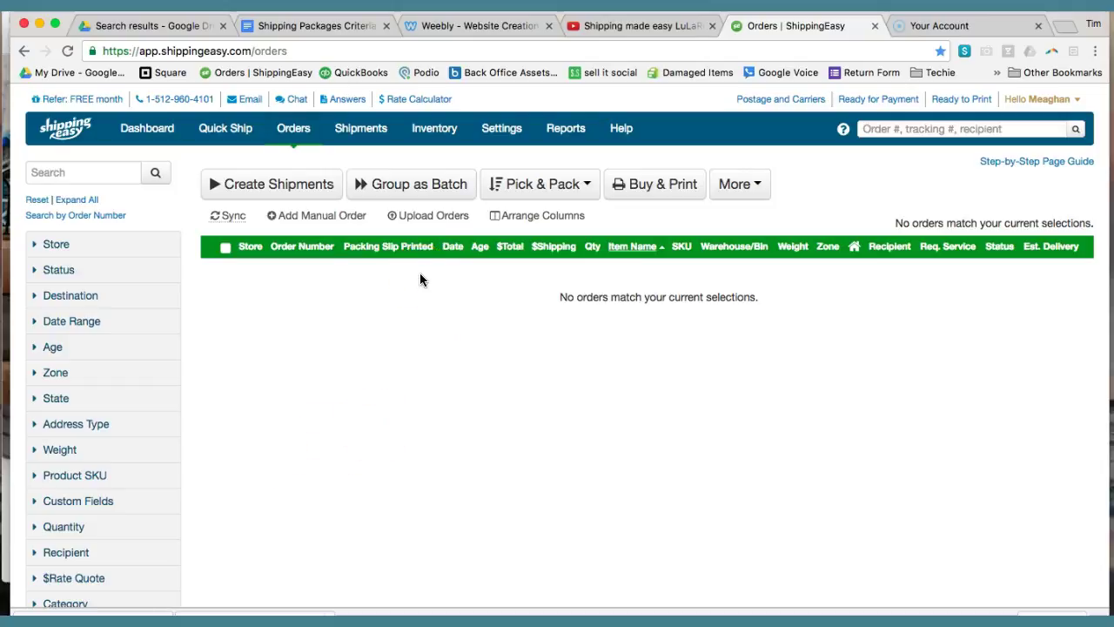
pyautogui.click(500, 138)
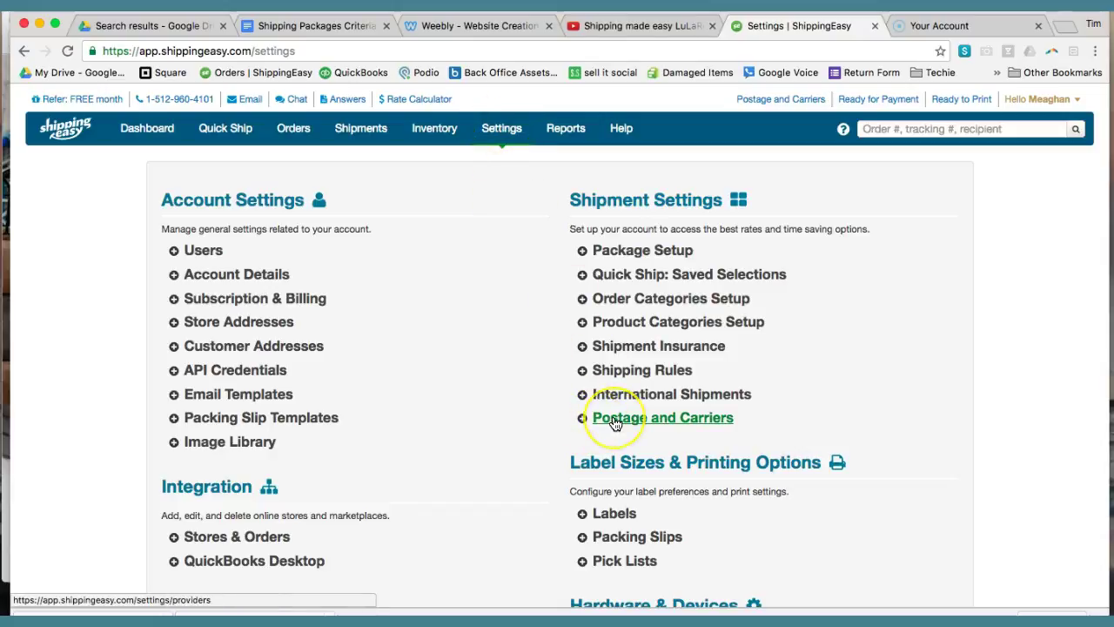
# Step: Review the Endicia First Class Domestic account in Postage and Carriers: $7.95 balance, $10.00 auto-refill
pyautogui.click(615, 423)
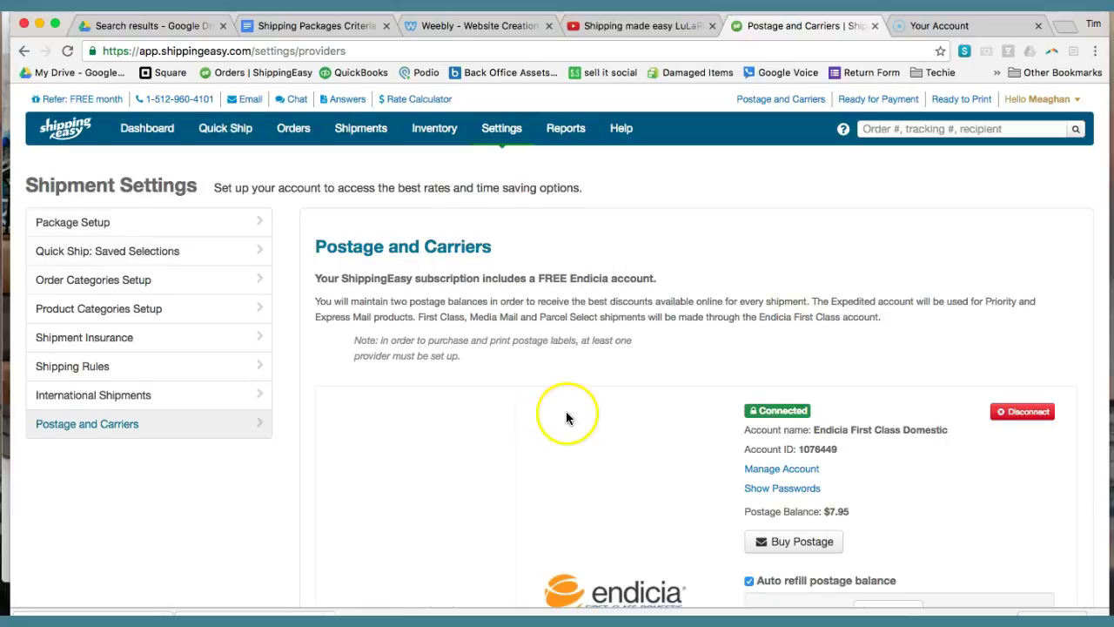
pyautogui.scroll(-2, 565, 412)
pyautogui.scroll(-5, 565, 419)
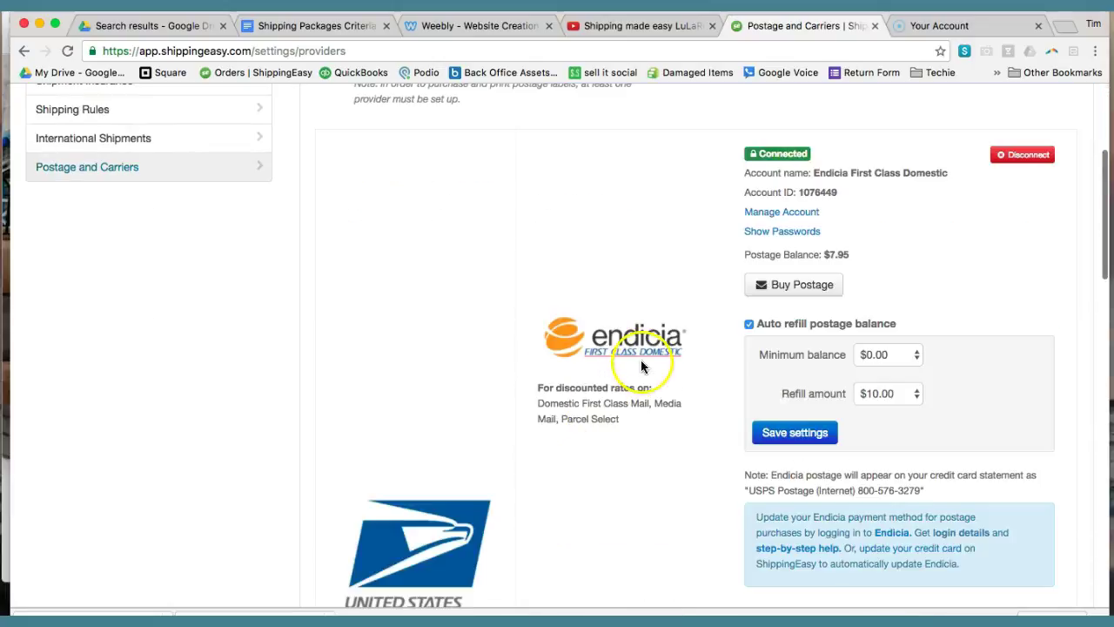
pyautogui.scroll(3, 457, 319)
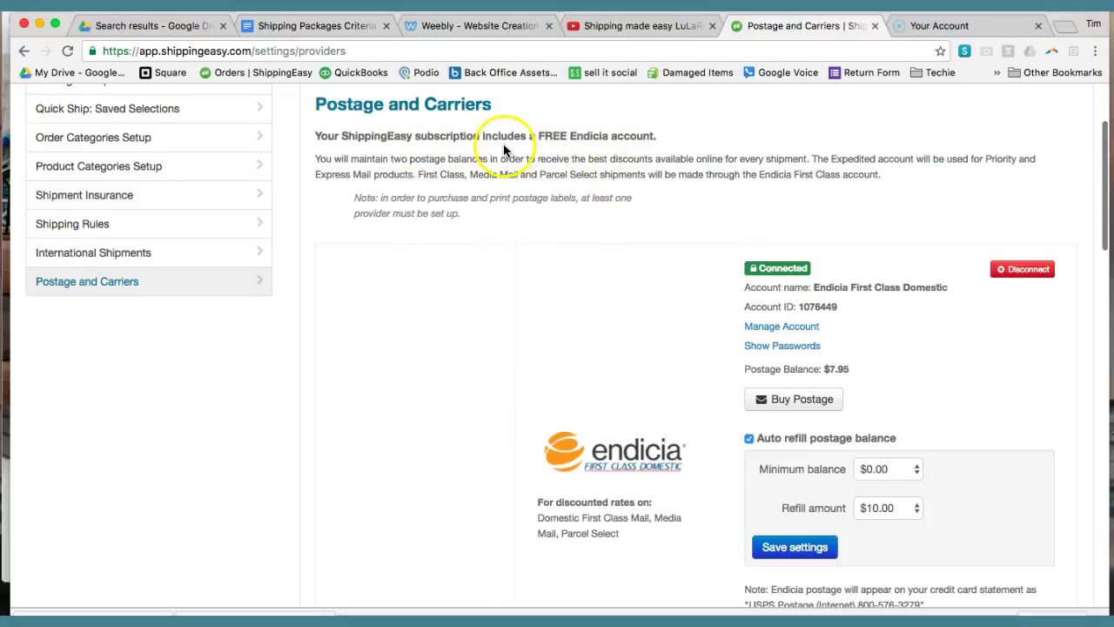
pyautogui.scroll(-3, 609, 427)
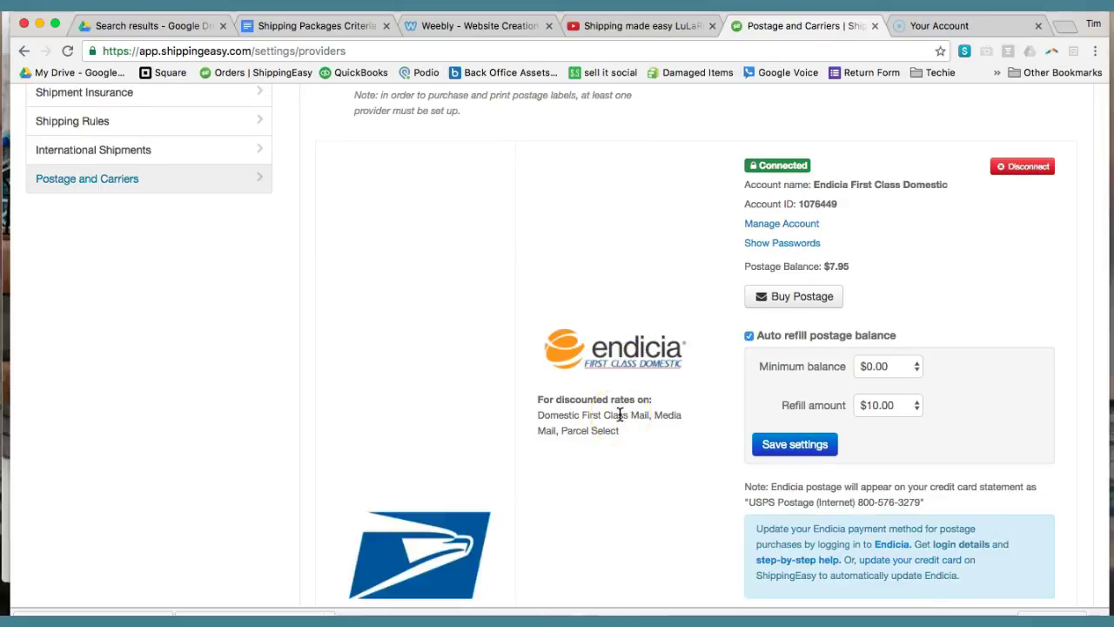
pyautogui.scroll(-1, 623, 373)
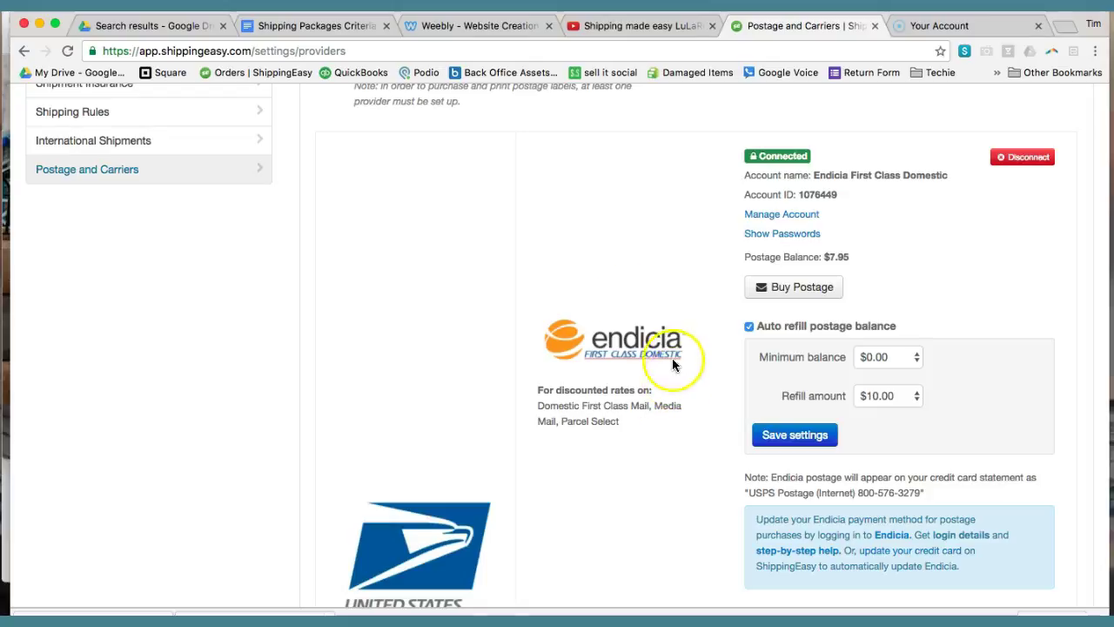
pyautogui.scroll(3, 522, 366)
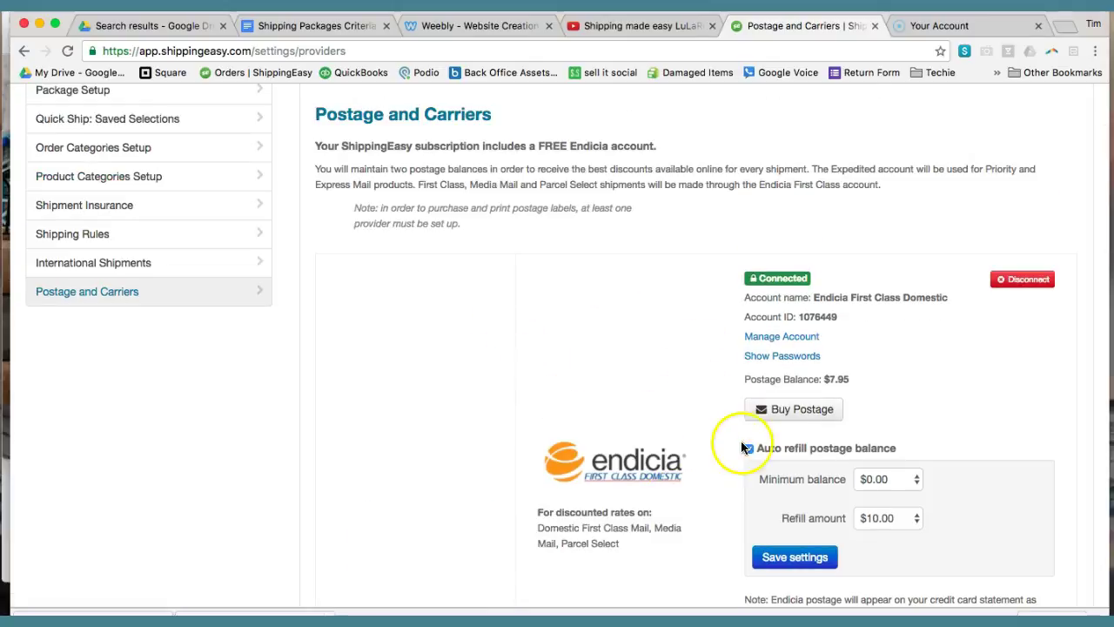
pyautogui.scroll(-3, 621, 469)
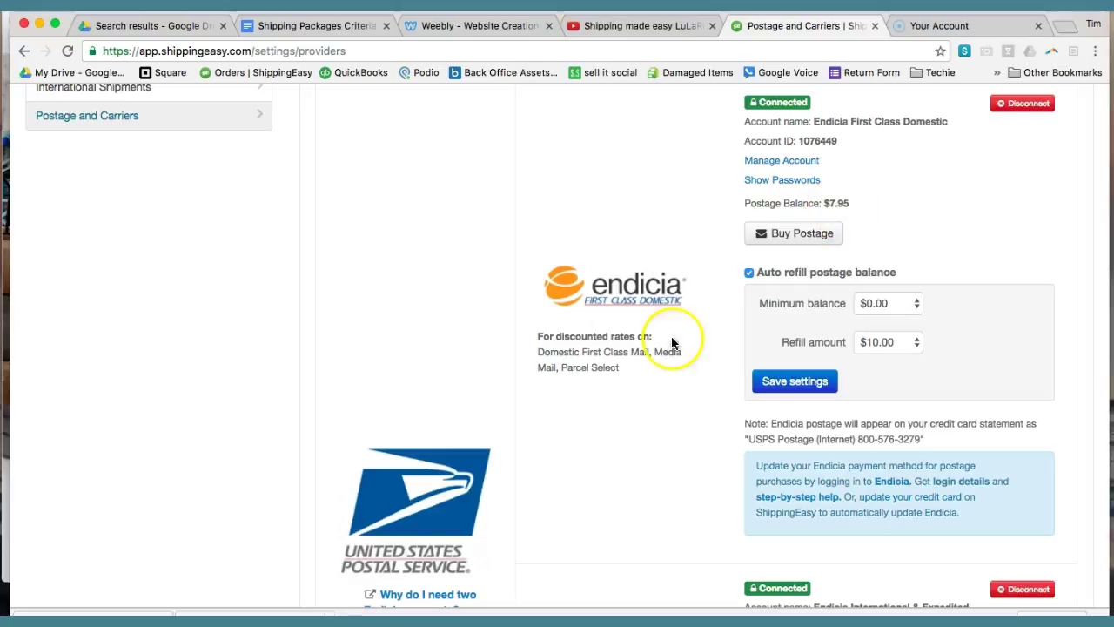
pyautogui.scroll(-4, 648, 472)
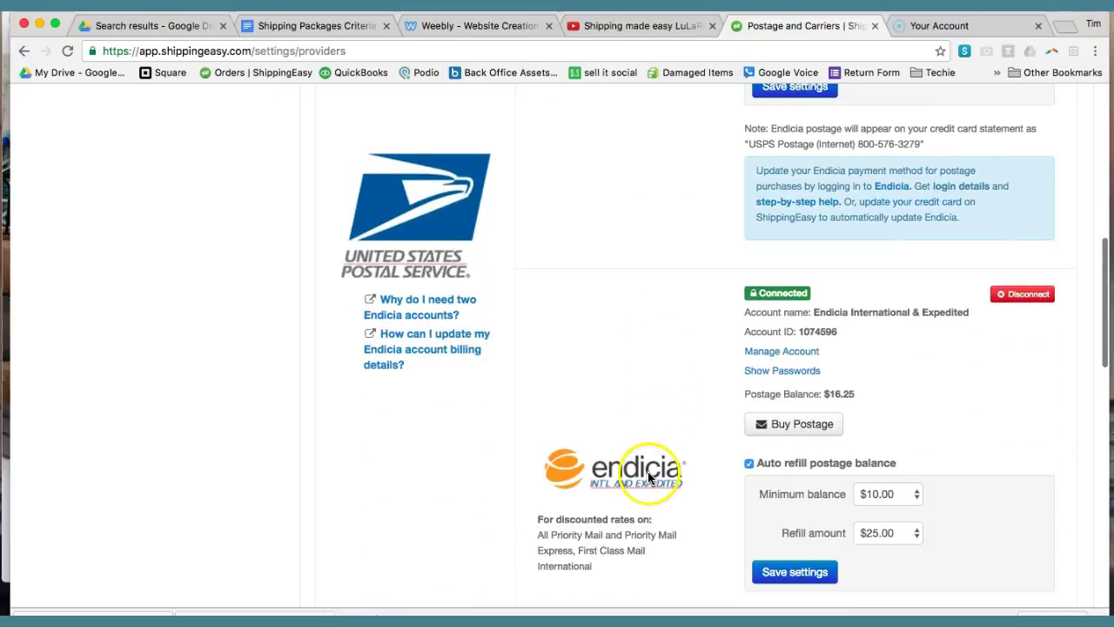
pyautogui.scroll(-1, 648, 471)
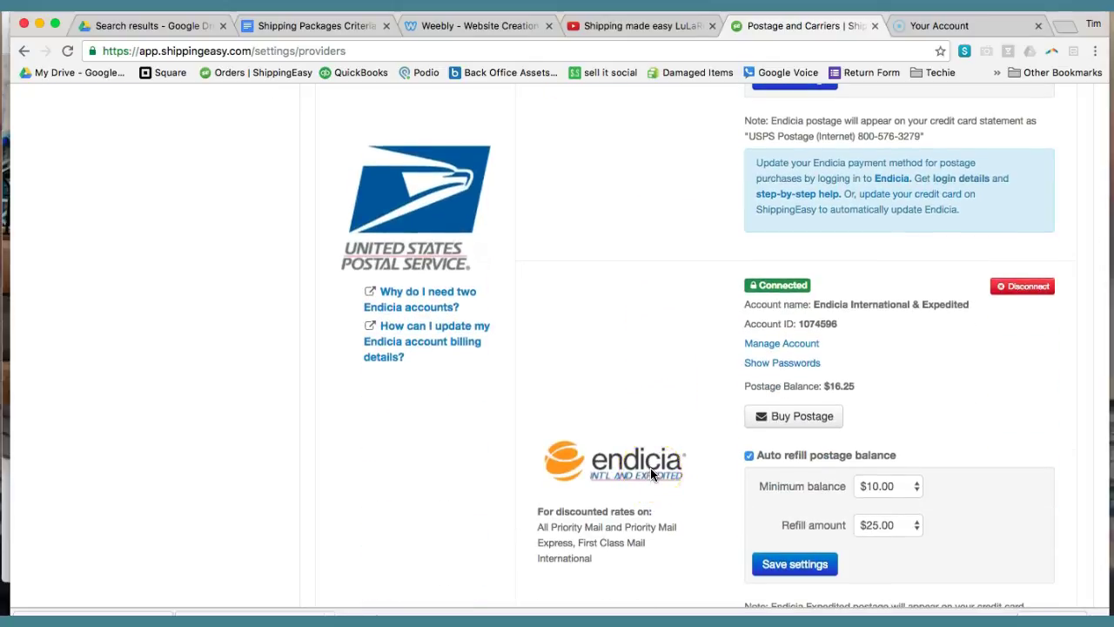
pyautogui.scroll(3, 631, 403)
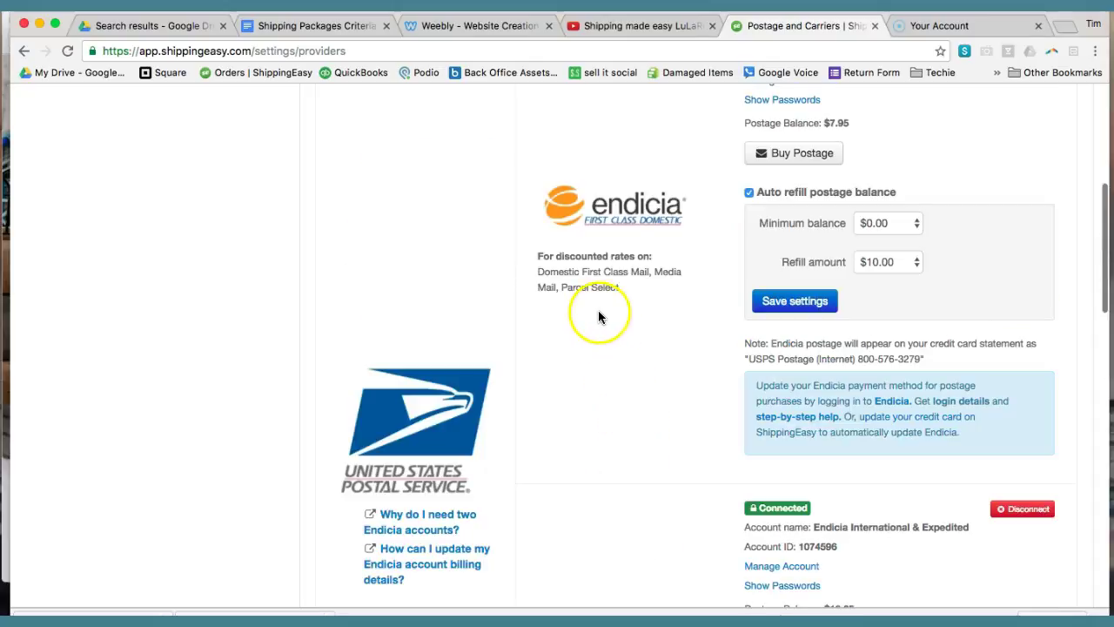
pyautogui.scroll(-3, 606, 436)
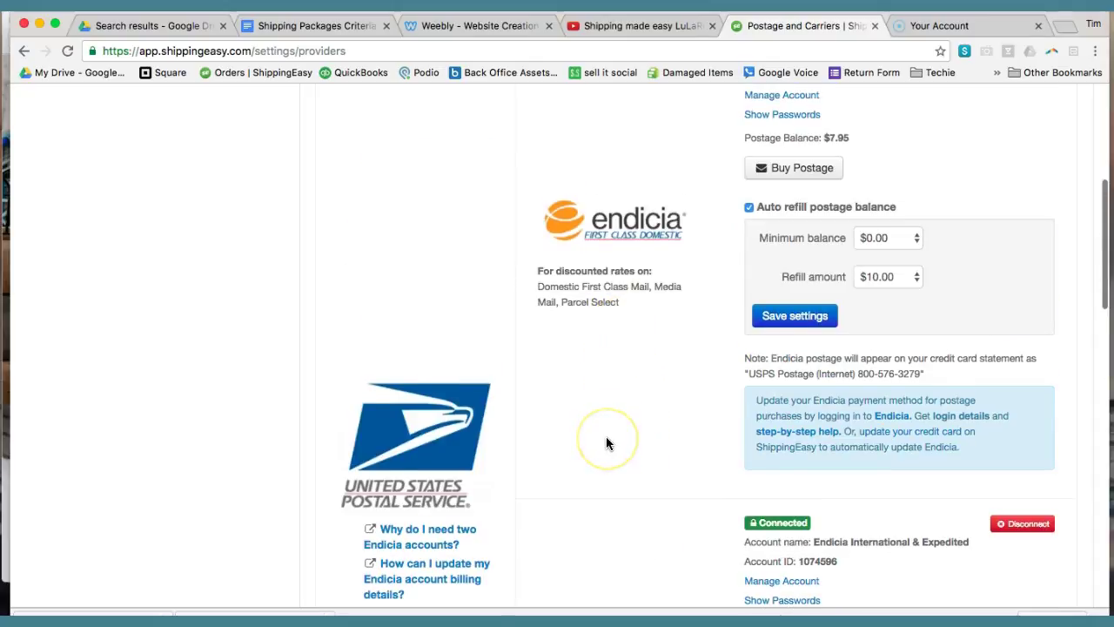
pyautogui.scroll(-1, 606, 442)
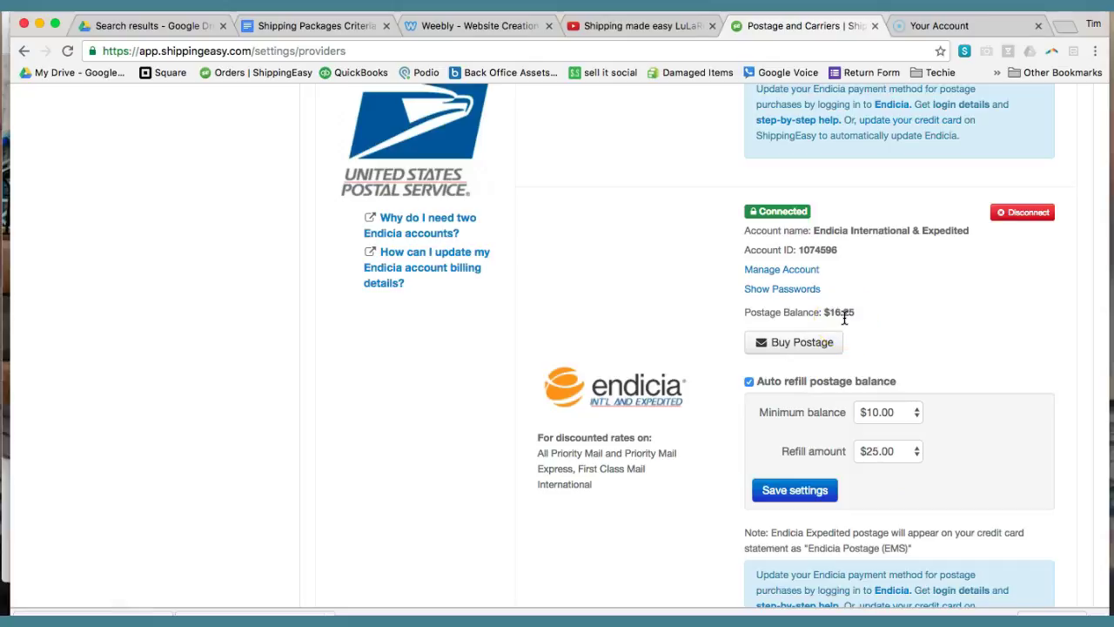
pyautogui.scroll(-3, 612, 479)
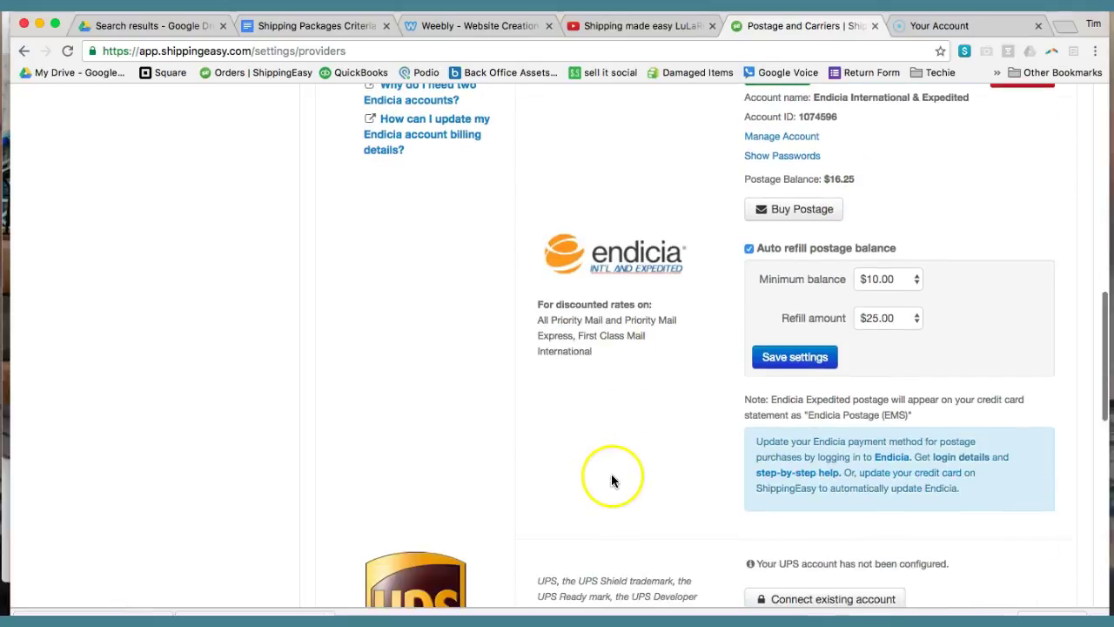
pyautogui.scroll(-1, 612, 479)
pyautogui.scroll(-6, 612, 479)
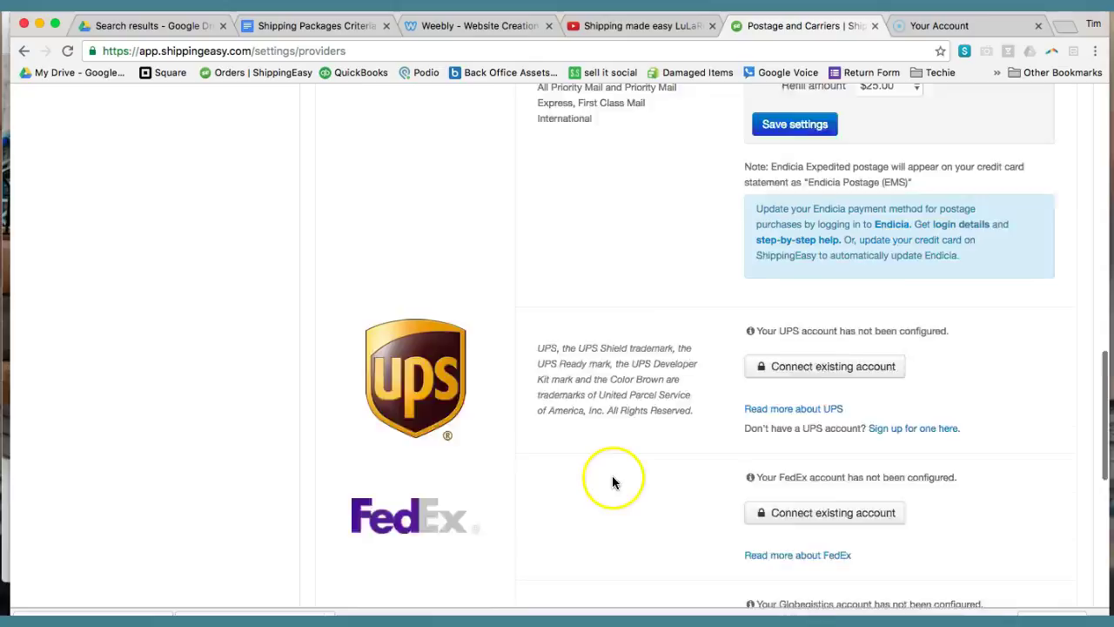
pyautogui.scroll(-7, 593, 414)
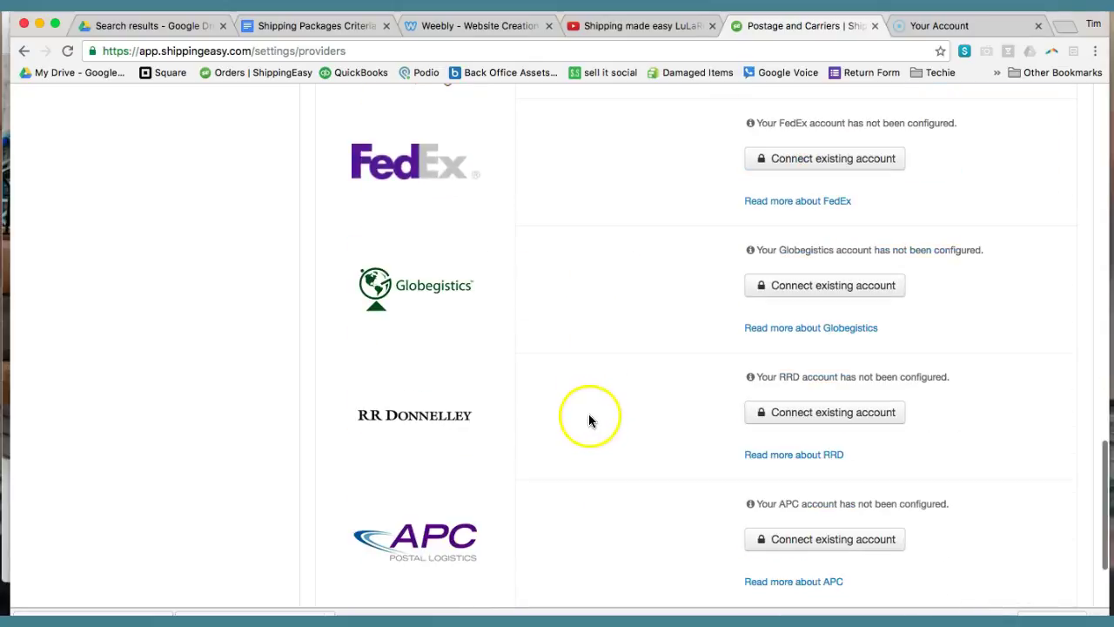
pyautogui.scroll(5, 597, 430)
pyautogui.scroll(10, 599, 432)
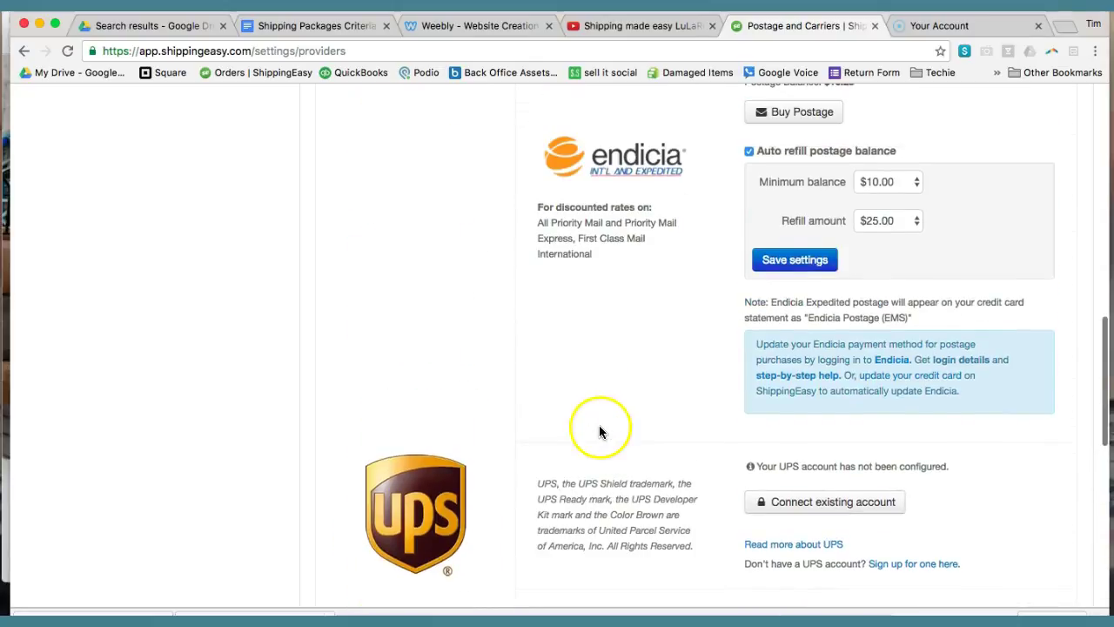
pyautogui.scroll(3, 598, 424)
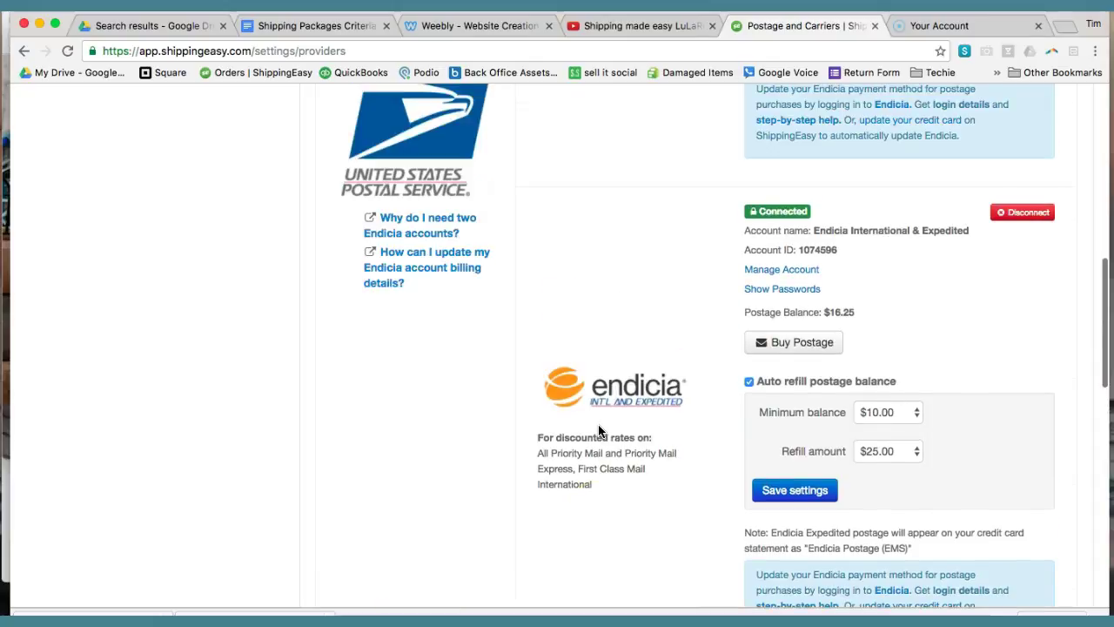
pyautogui.scroll(10, 597, 423)
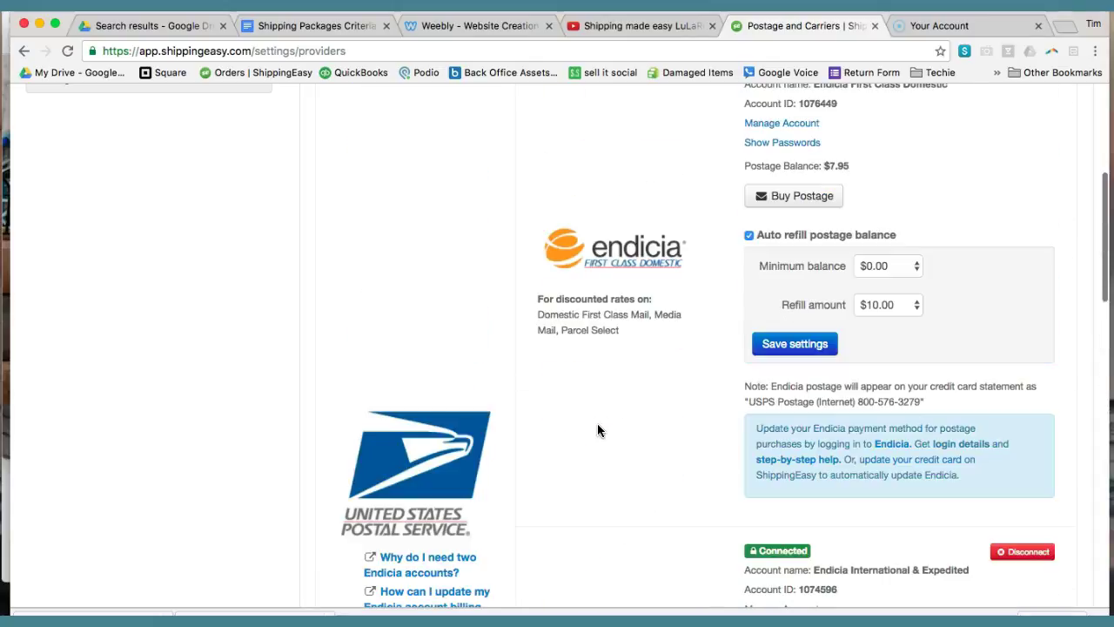
pyautogui.scroll(2, 592, 418)
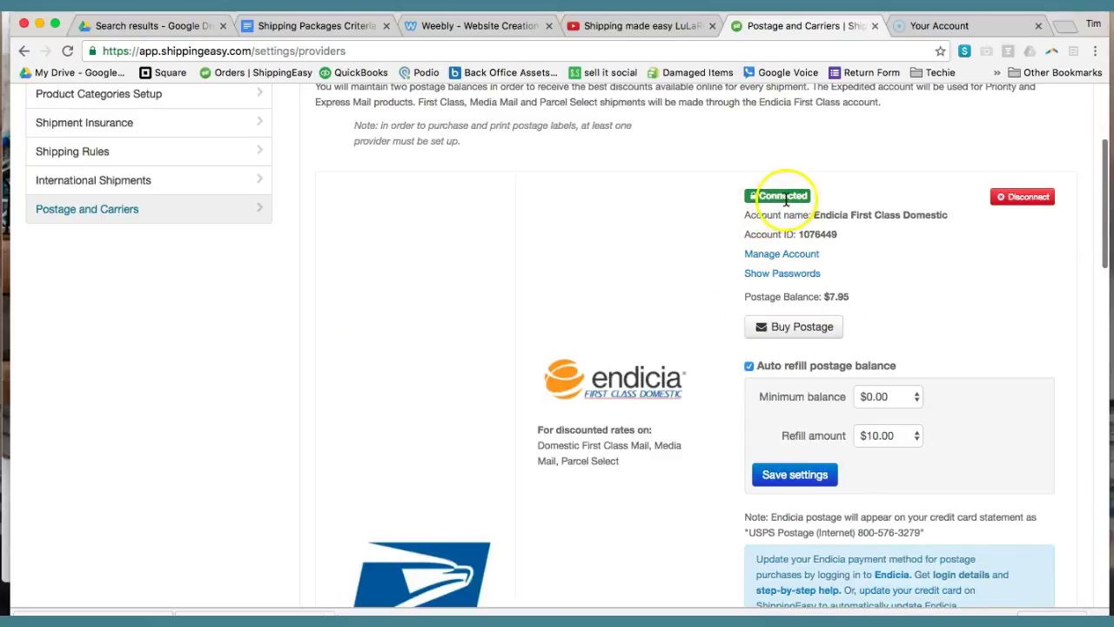
# Step: Save the Endicia First Class Domestic auto-refill settings under Manage Account and return to Settings
pyautogui.click(799, 255)
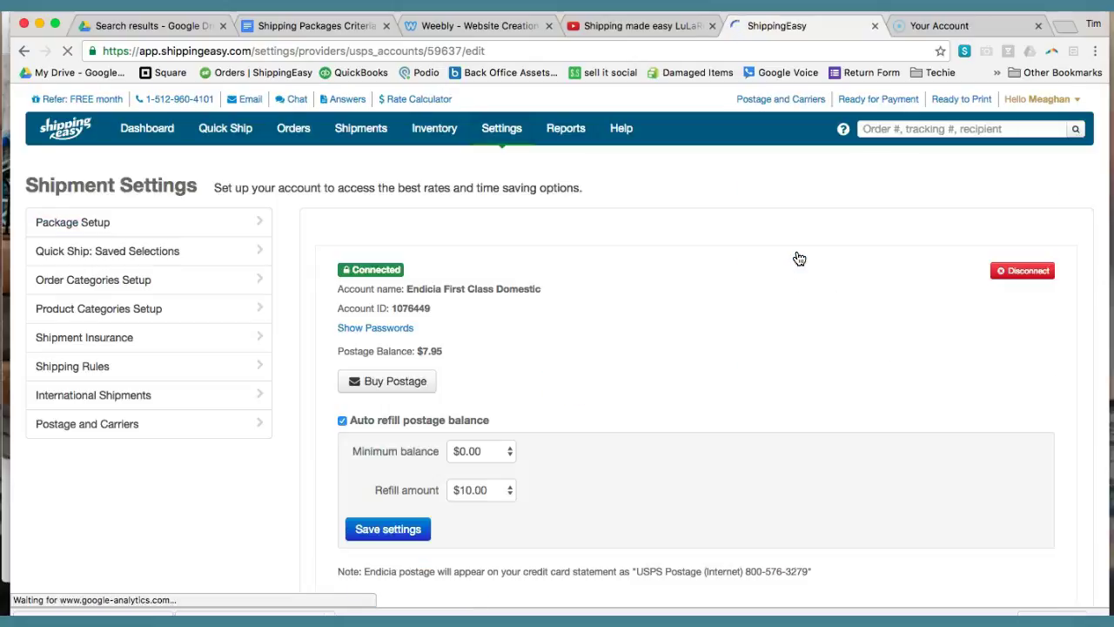
pyautogui.scroll(-5, 576, 460)
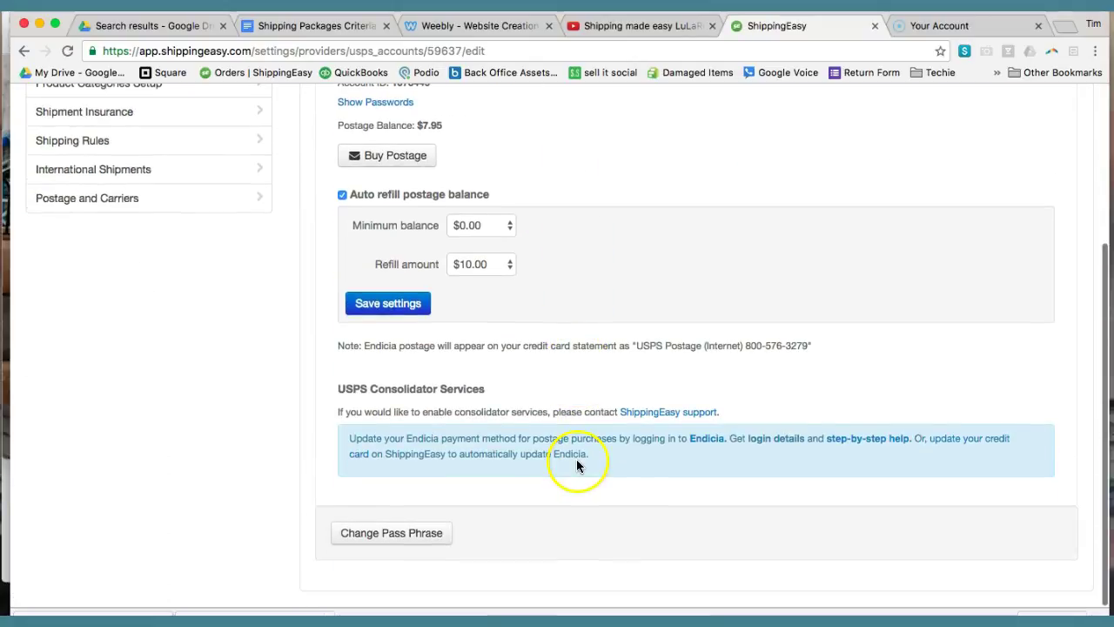
pyautogui.scroll(2, 576, 466)
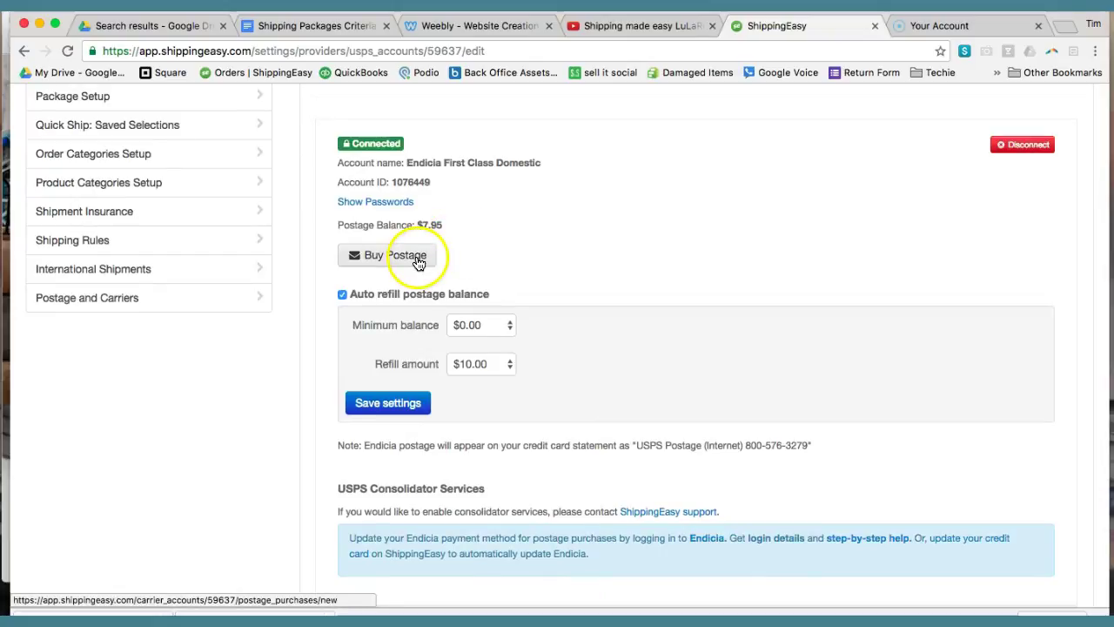
pyautogui.click(385, 413)
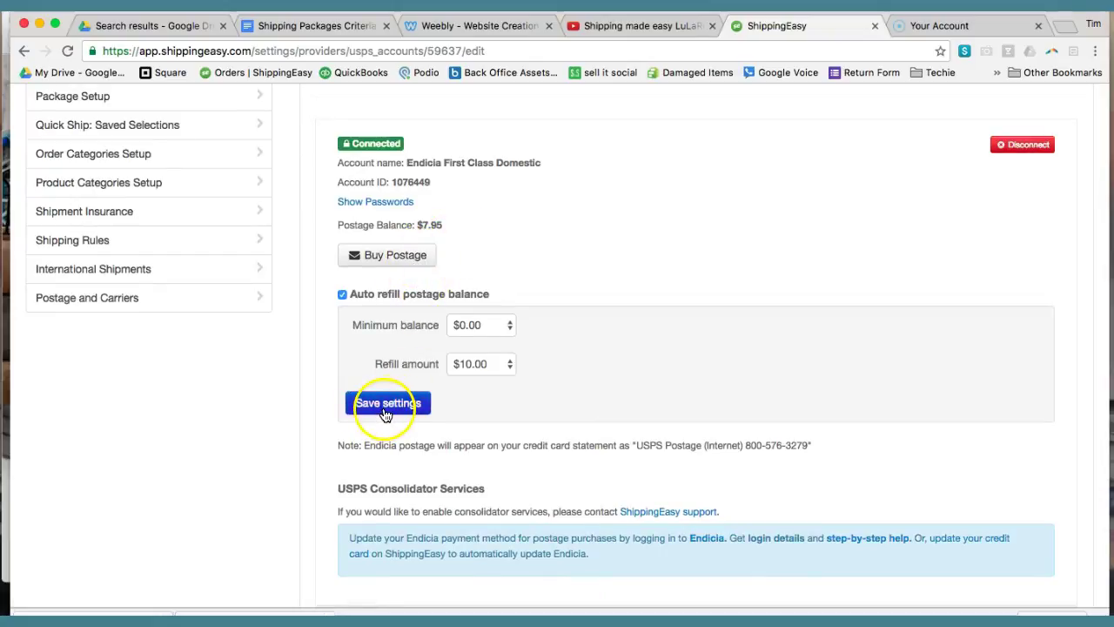
pyautogui.scroll(3, 591, 345)
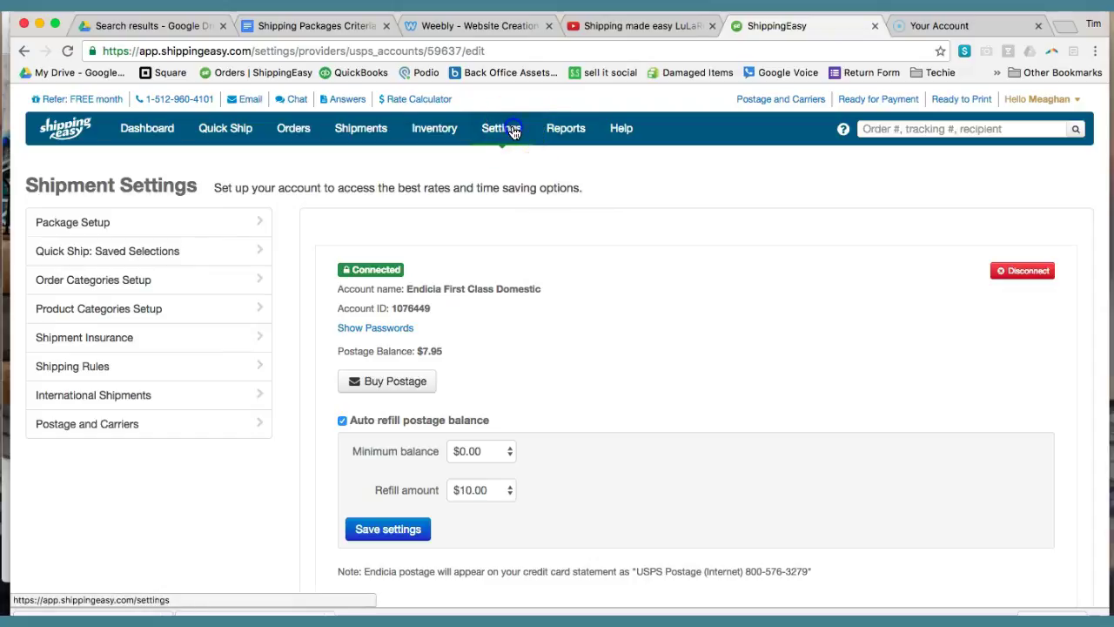
pyautogui.click(514, 131)
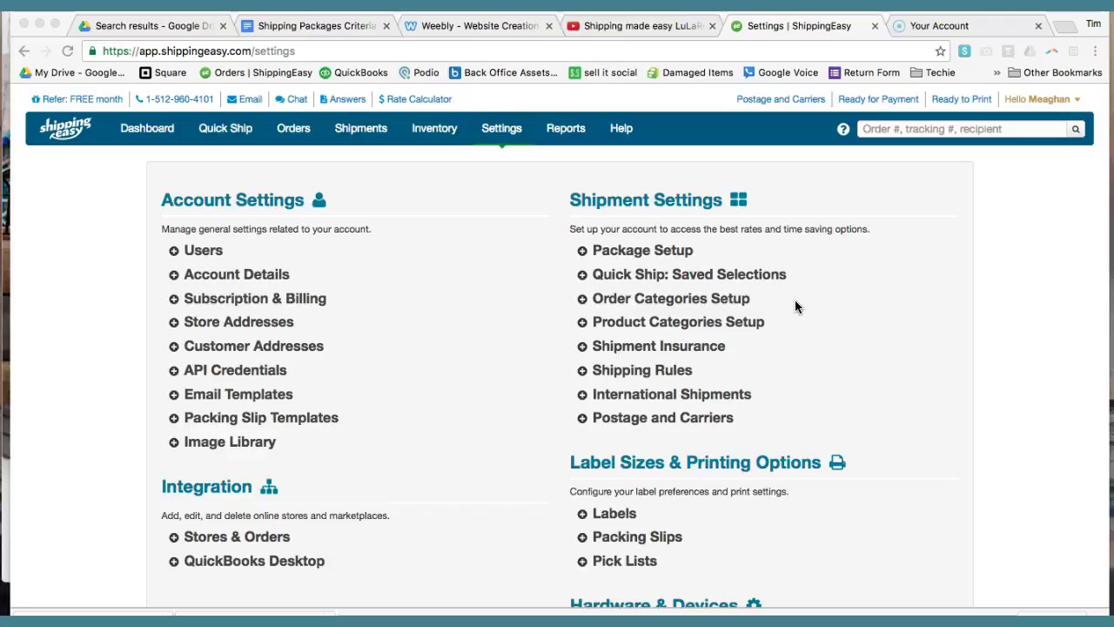
# Step: Open Quick Ship: Saved Selections, showing the four USPS presets including Purple Mailer and Standard Shipping
pyautogui.click(572, 276)
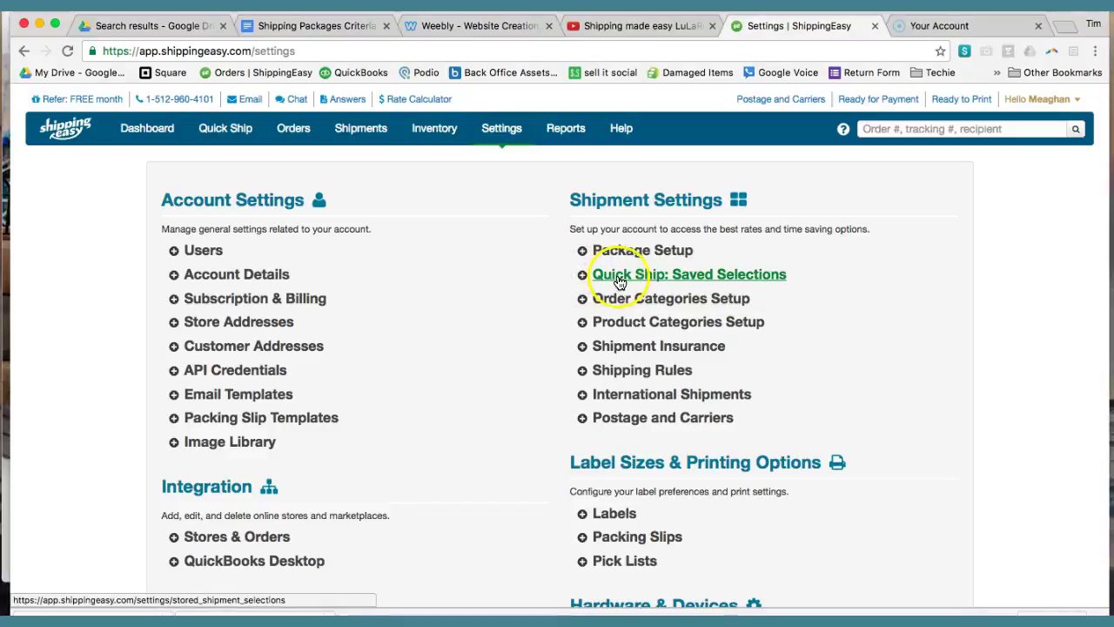
pyautogui.click(619, 279)
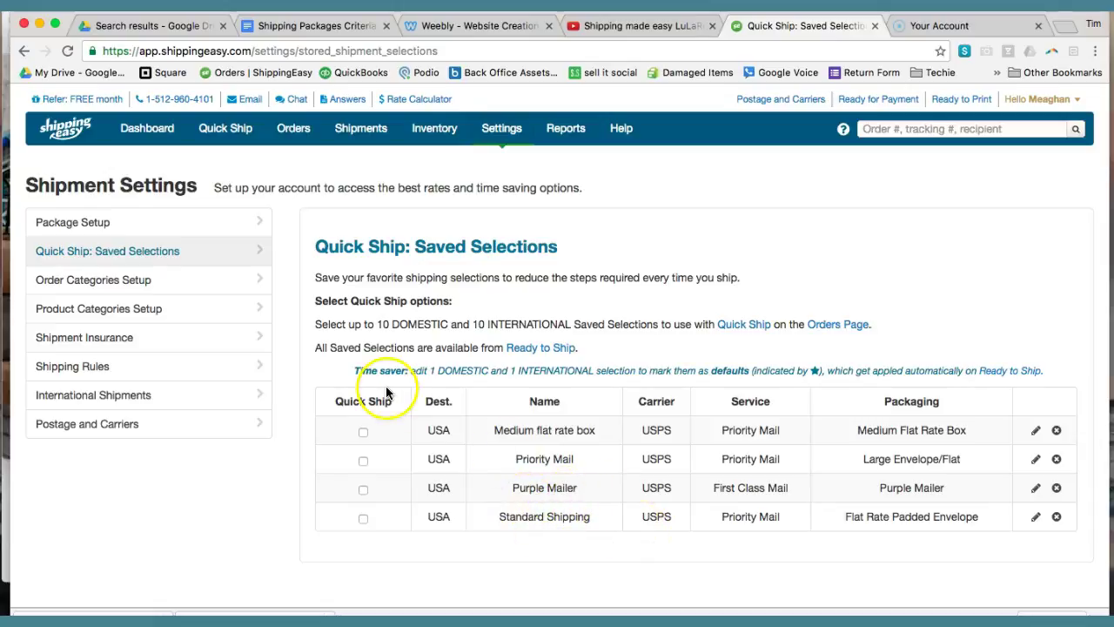
pyautogui.moveTo(226, 128)
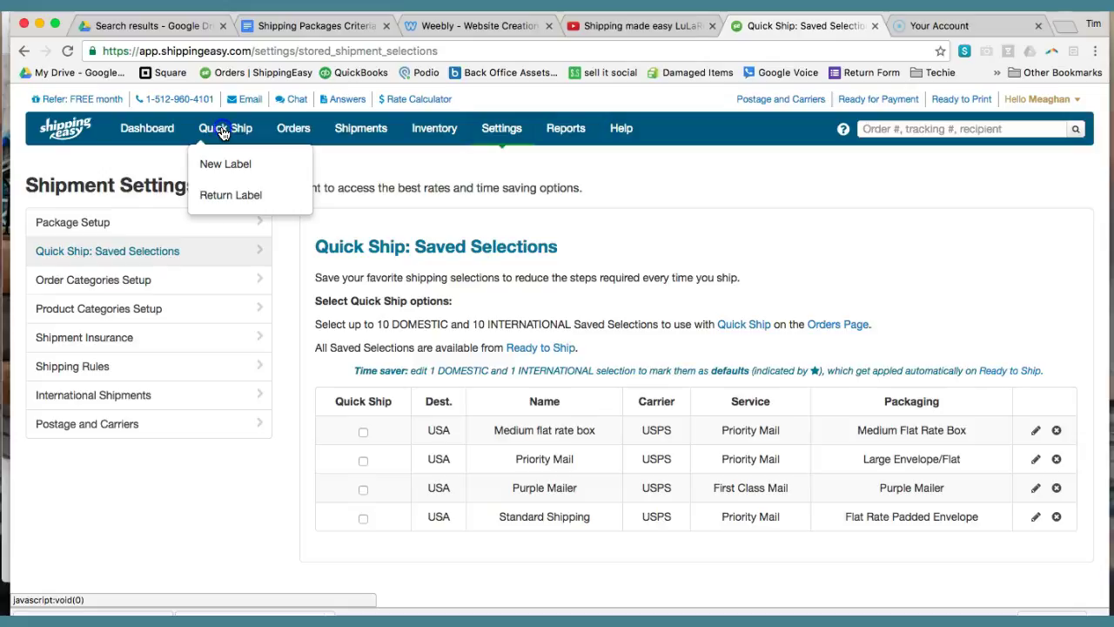
# Step: Start a Quick Ship manual order and enter the recipient's address, correcting the street number
pyautogui.click(223, 130)
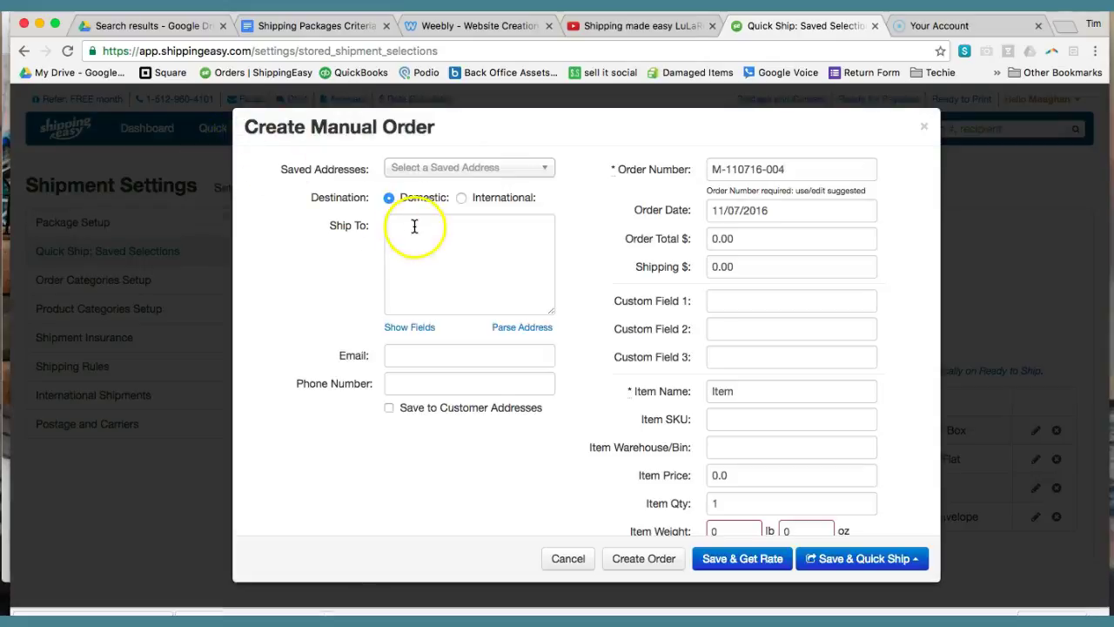
pyautogui.click(414, 226)
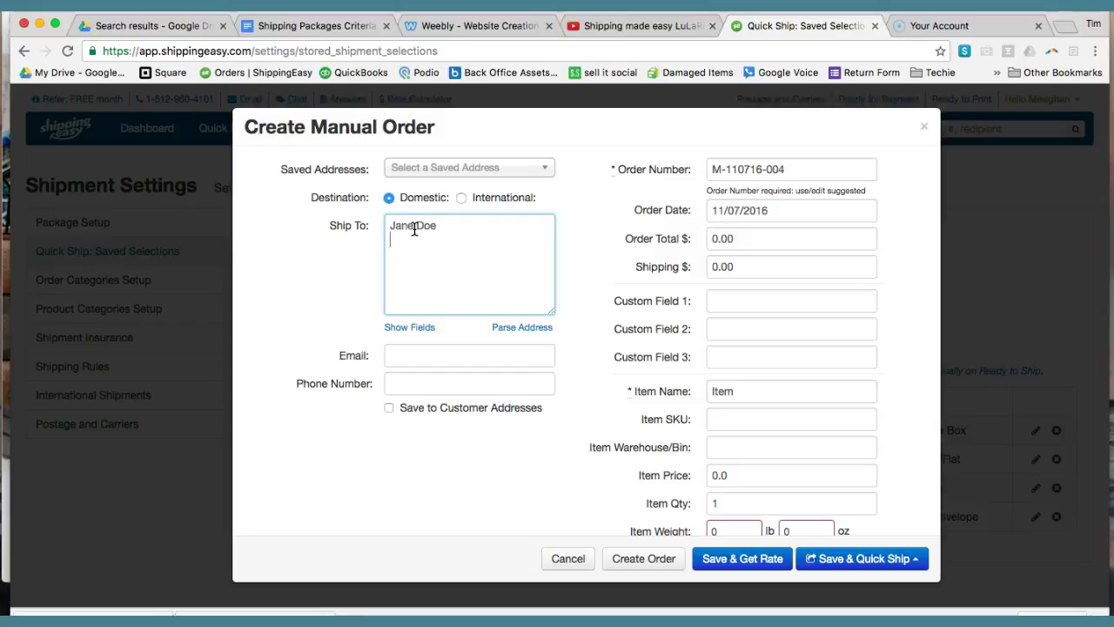
pyautogui.press('BackSpace')
pyautogui.write('23')
pyautogui.write('o')
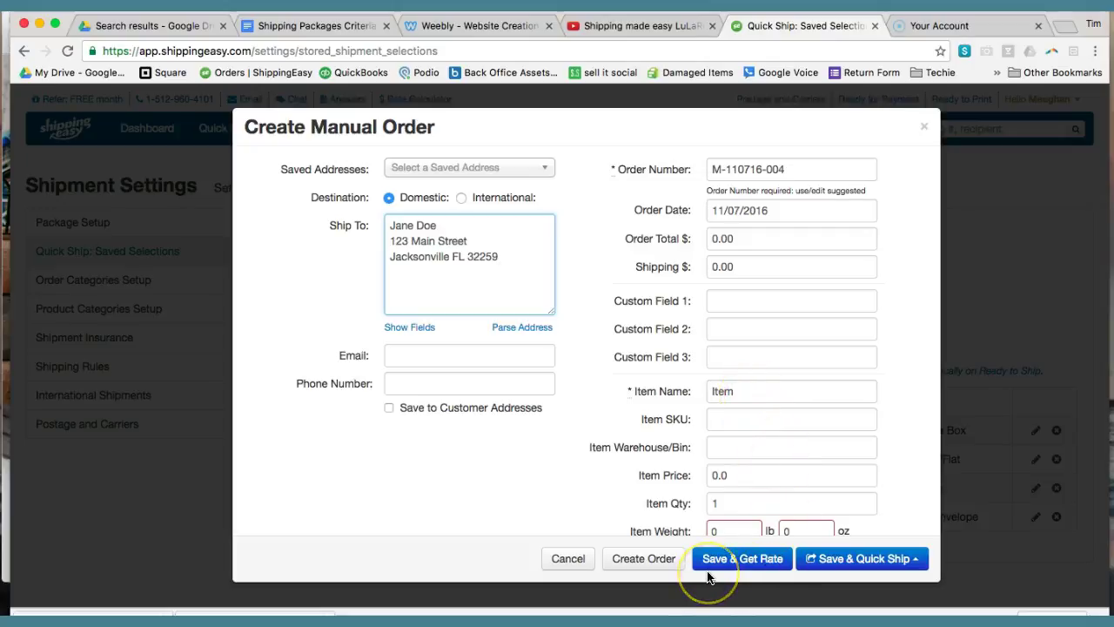
# Step: Complete Address Line 1 via autofill, save and get rates, keeping the address as entered
pyautogui.click(747, 566)
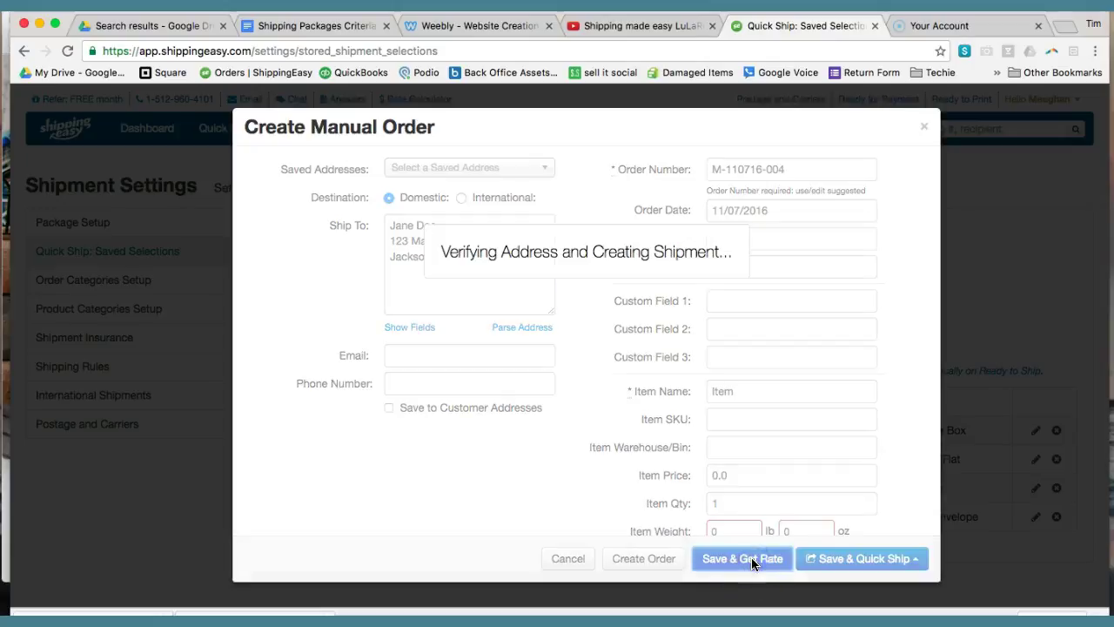
pyautogui.scroll(-5, 502, 472)
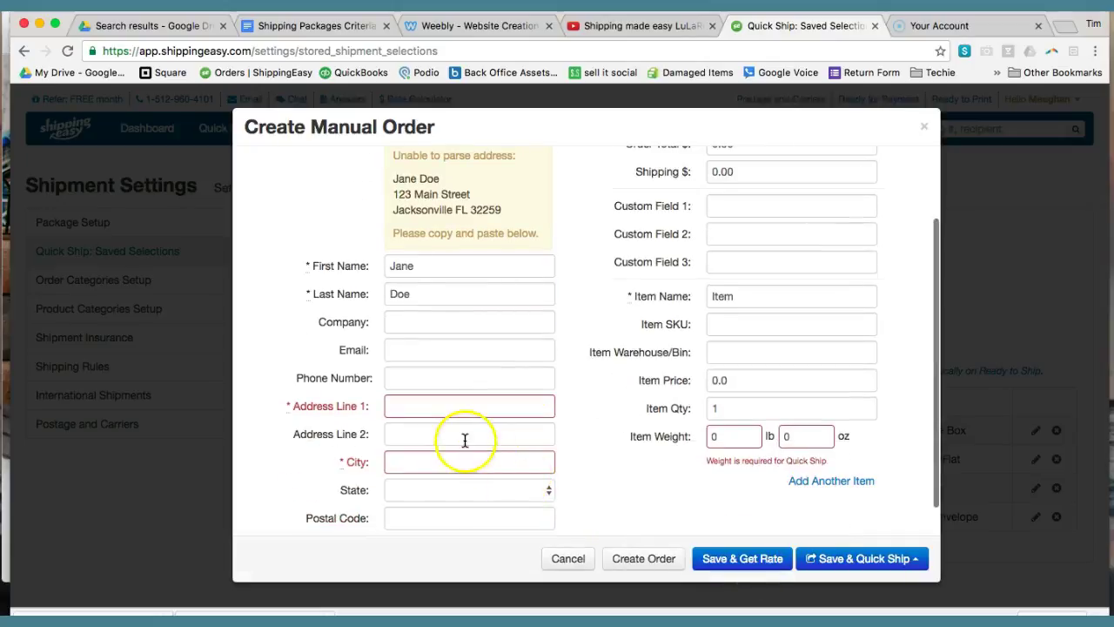
pyautogui.click(432, 373)
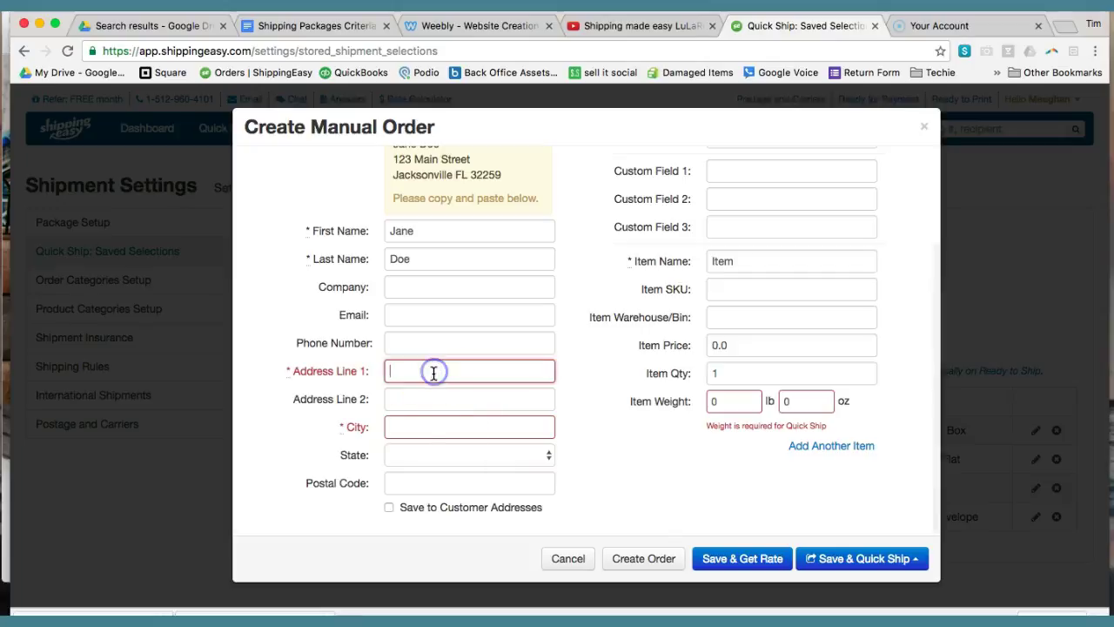
pyautogui.write('1')
pyautogui.click(492, 393)
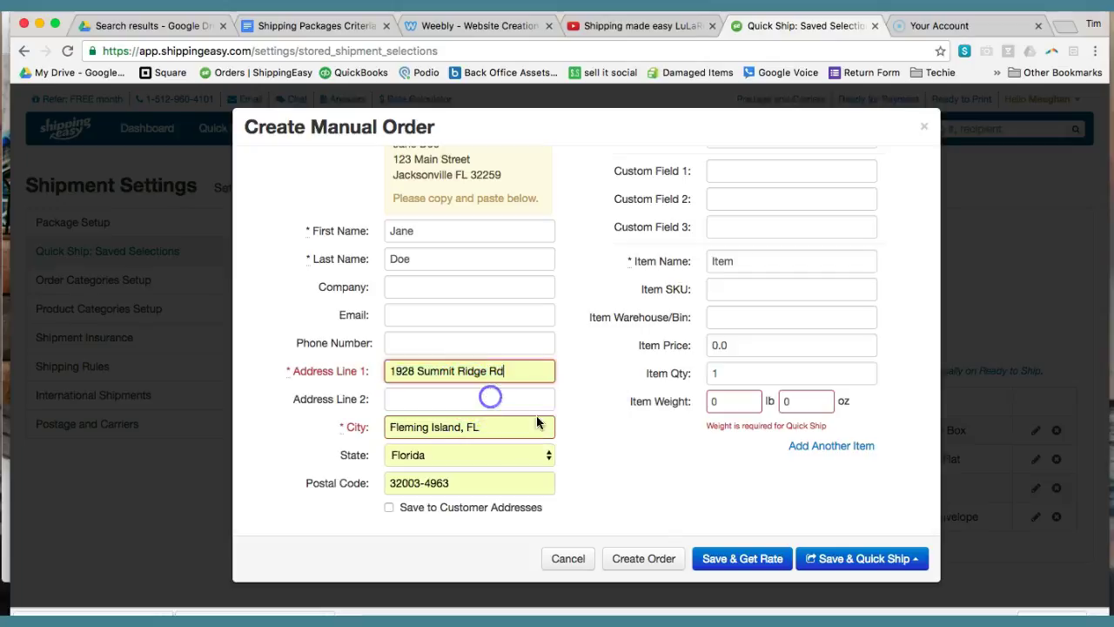
pyautogui.click(747, 558)
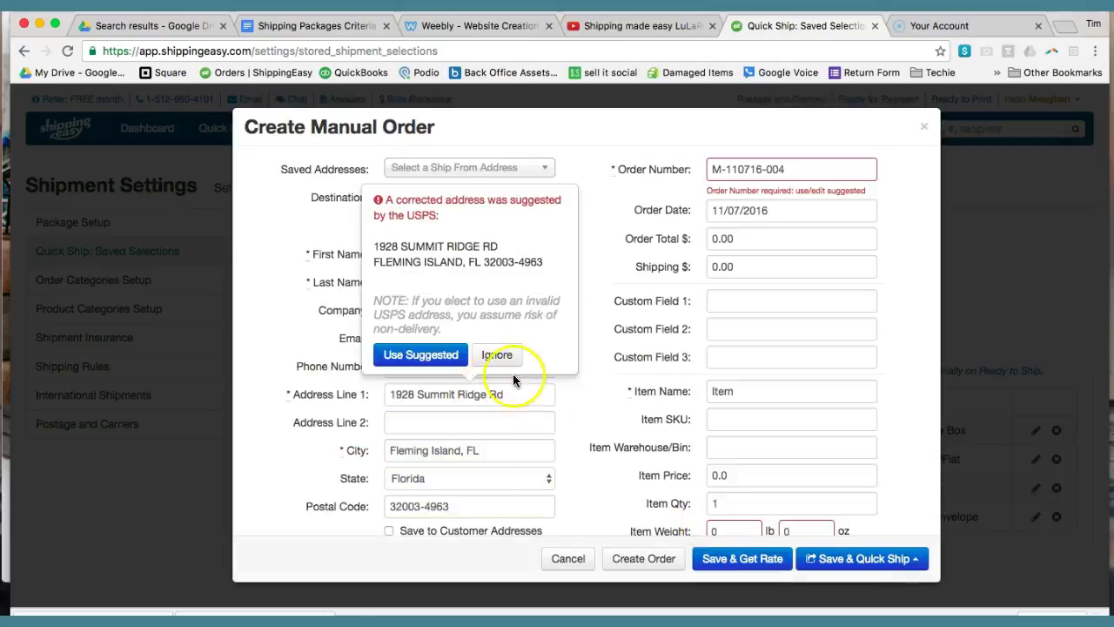
pyautogui.click(499, 353)
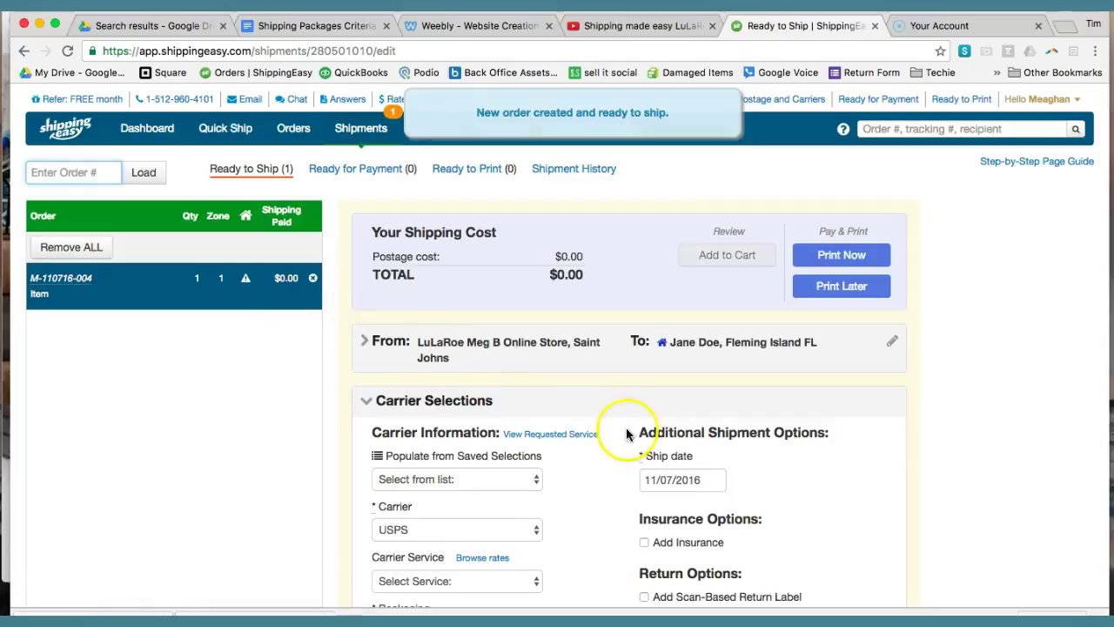
# Step: Look through the saved selections without applying one and keep USPS as the carrier
pyautogui.scroll(-2, 559, 455)
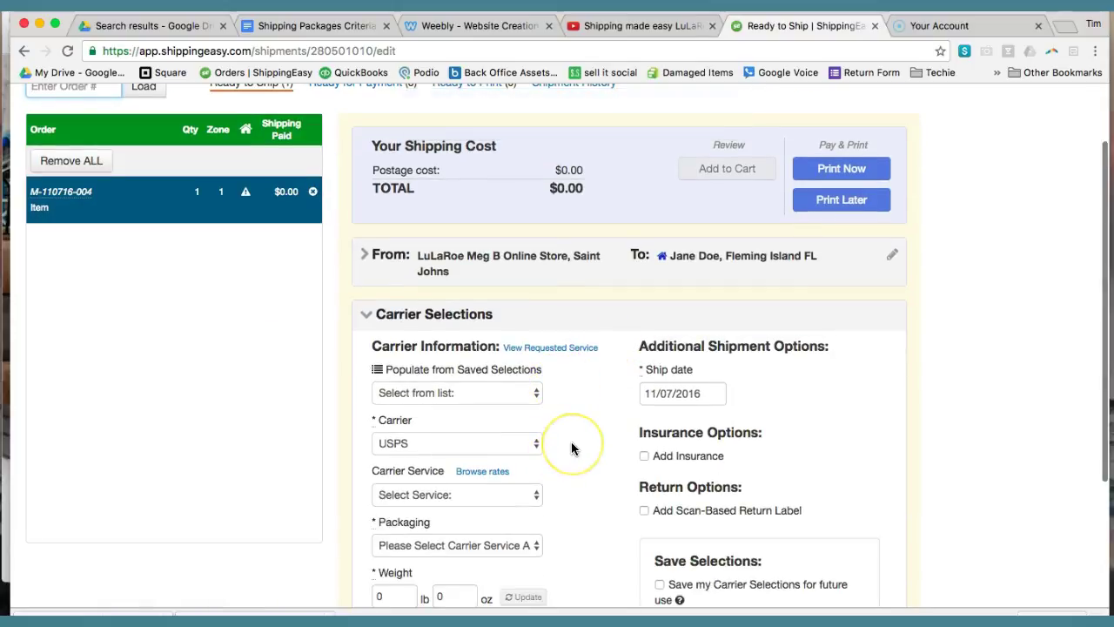
pyautogui.scroll(-1, 571, 444)
pyautogui.scroll(-4, 571, 448)
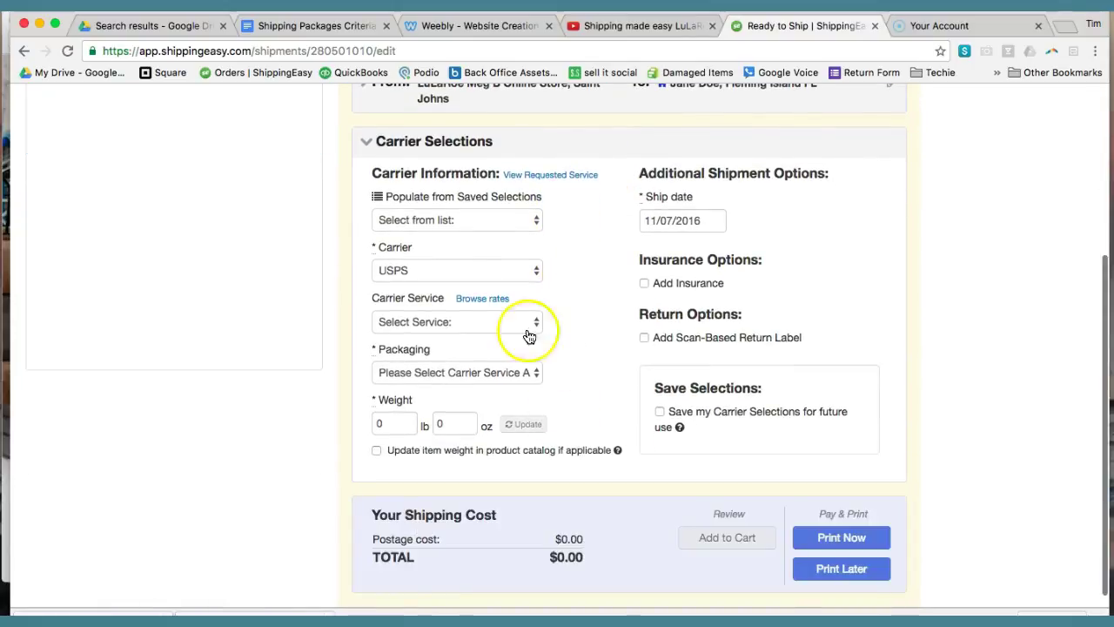
pyautogui.click(484, 228)
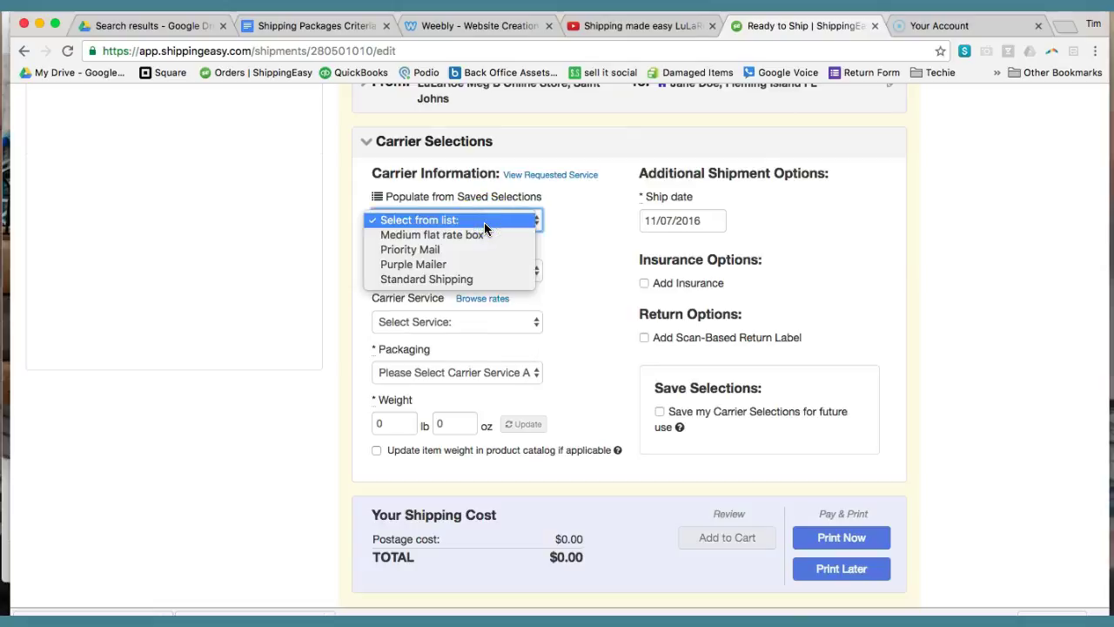
pyautogui.moveTo(484, 228); pyautogui.dragTo(500, 248)
pyautogui.click(572, 255)
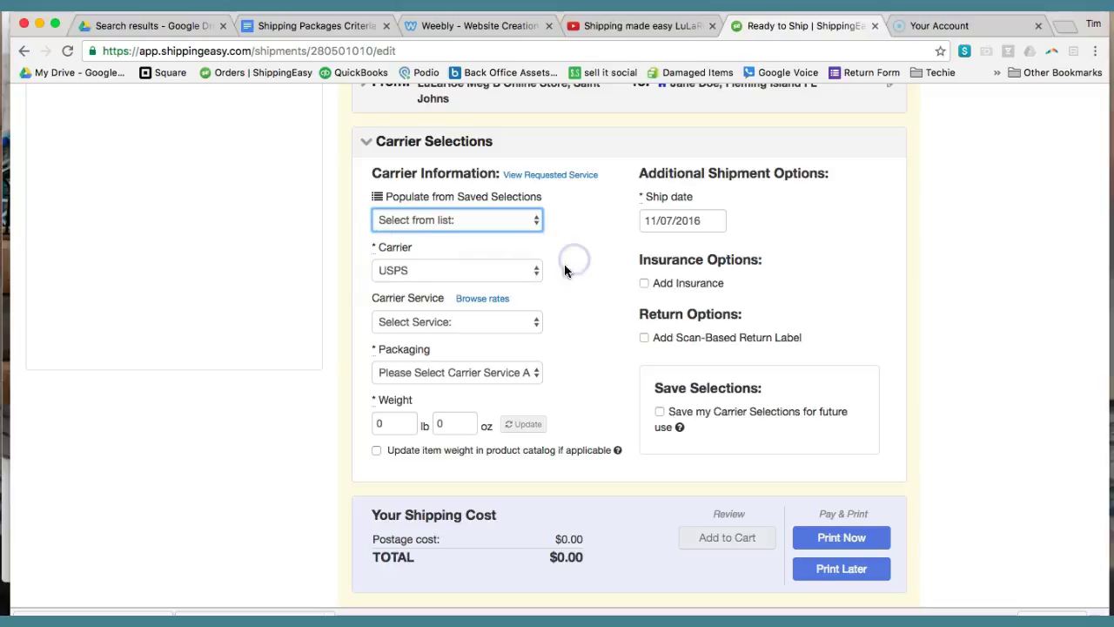
pyautogui.click(496, 275)
pyautogui.click(495, 272)
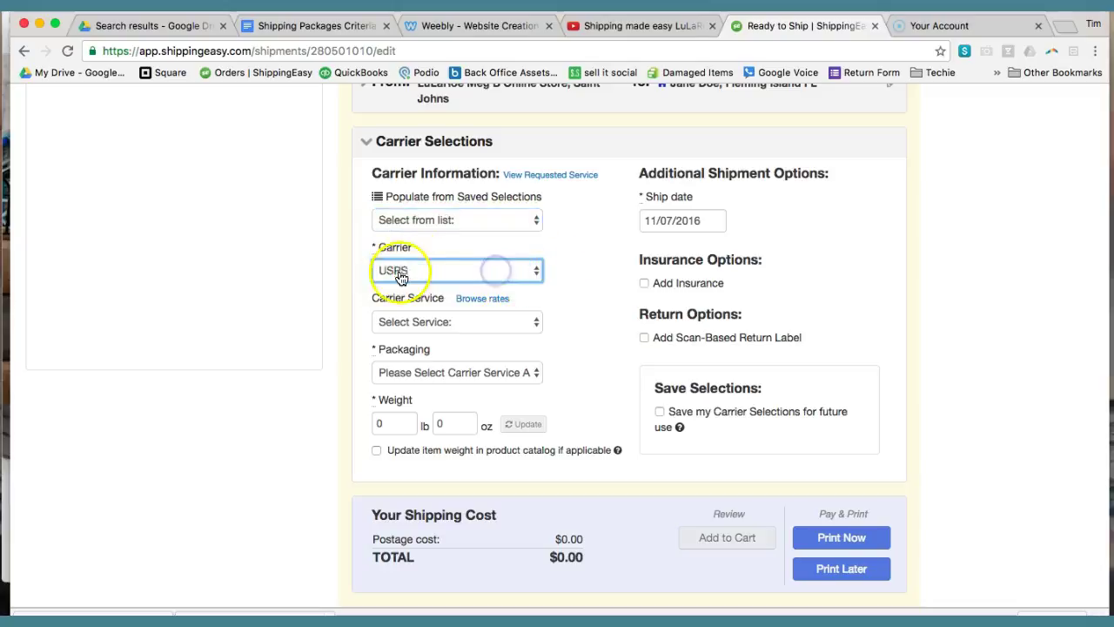
# Step: Choose Priority Mail (Tue 11/08) service and Flat Rate Padded Envelope packaging, totaling $5.90
pyautogui.click(433, 330)
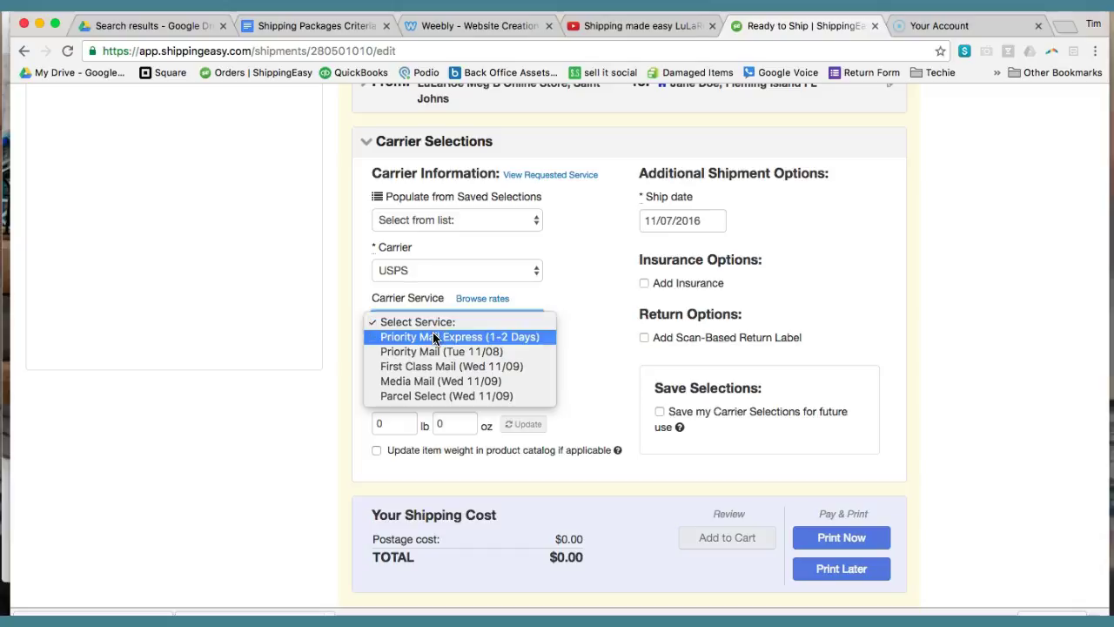
pyautogui.click(437, 353)
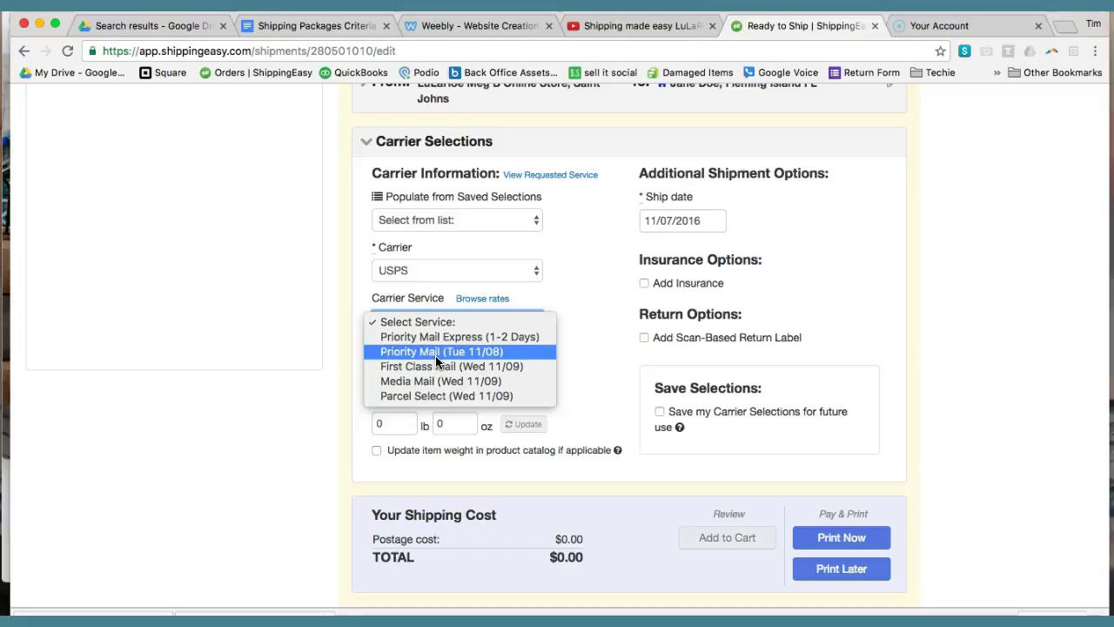
pyautogui.click(435, 353)
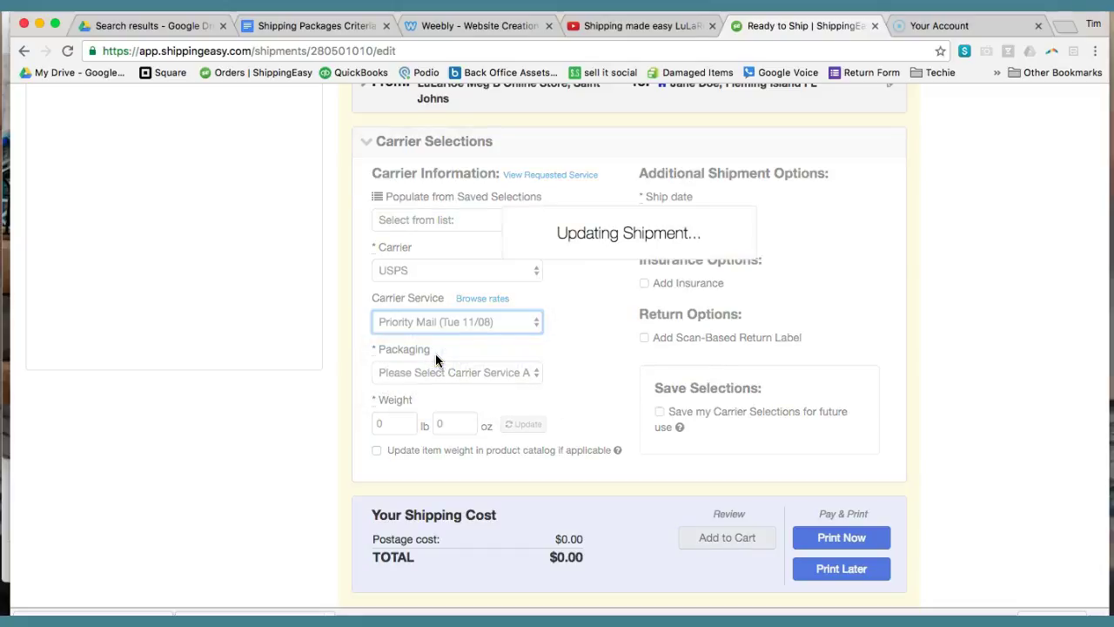
pyautogui.click(443, 373)
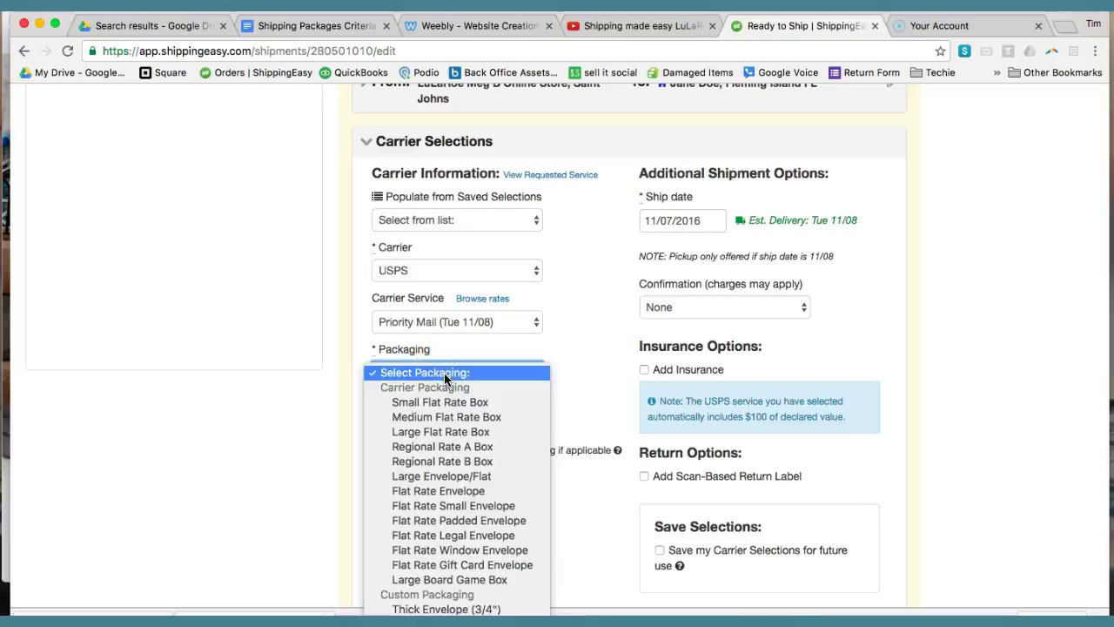
pyautogui.click(444, 402)
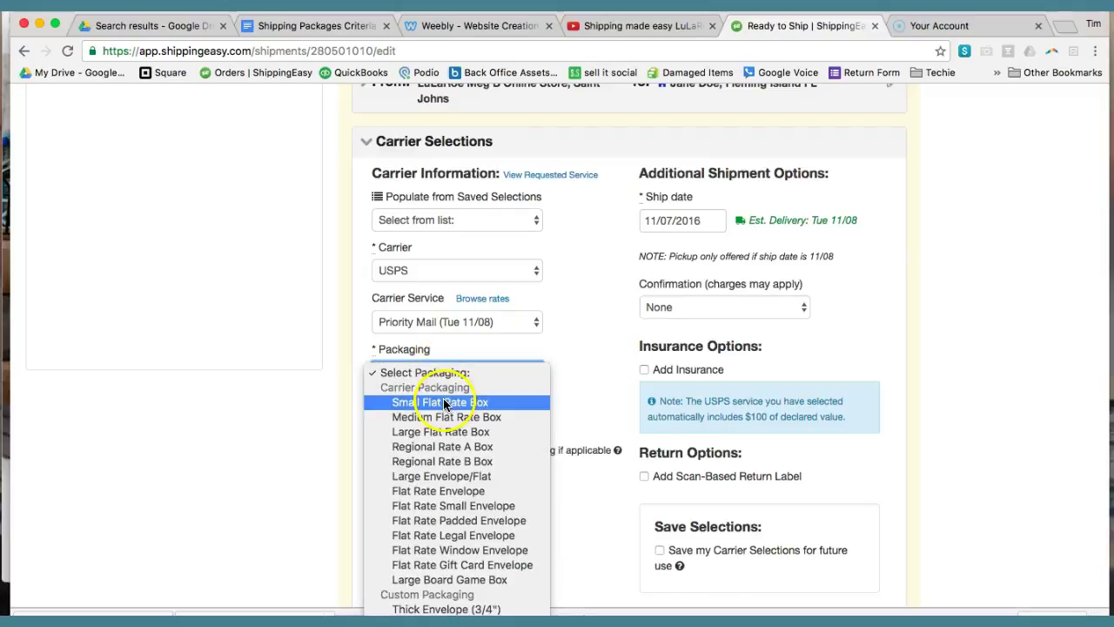
pyautogui.click(442, 520)
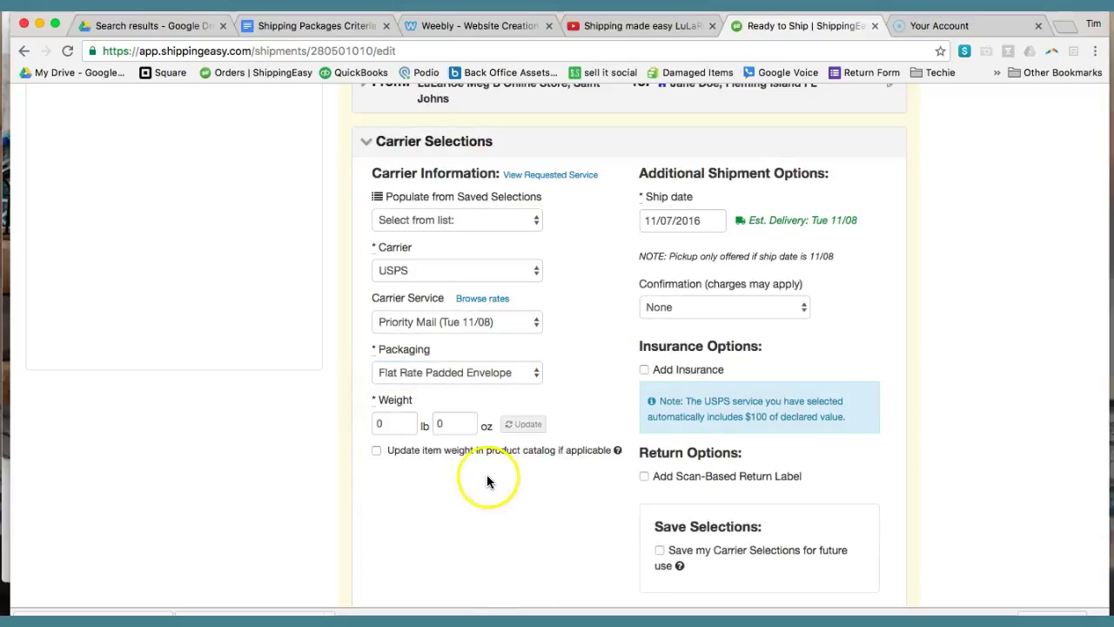
pyautogui.click(454, 424)
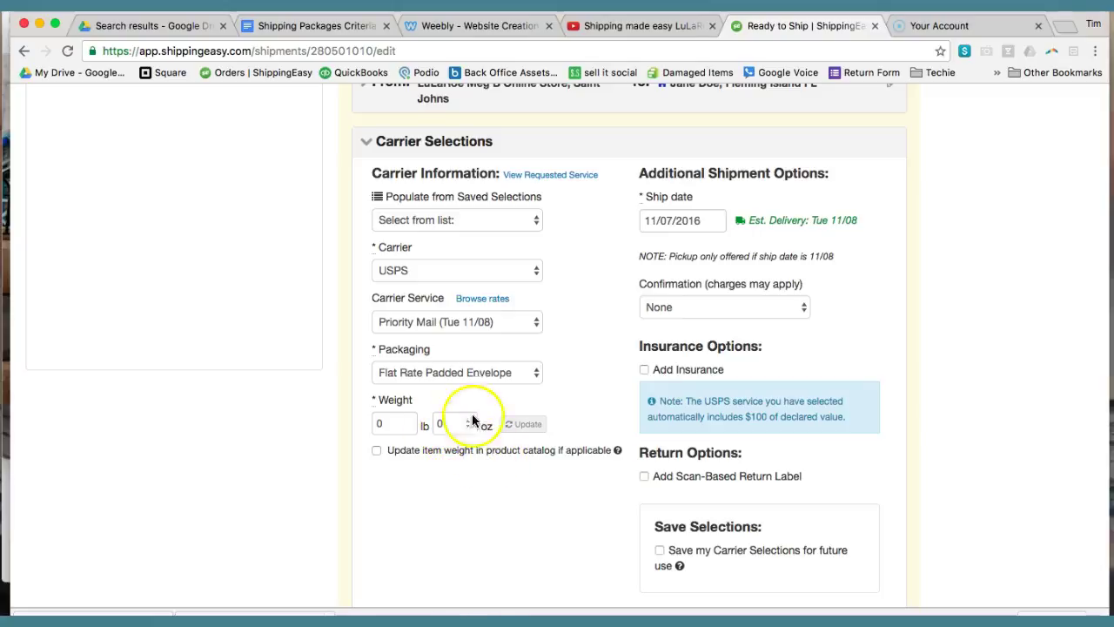
pyautogui.scroll(-3, 533, 479)
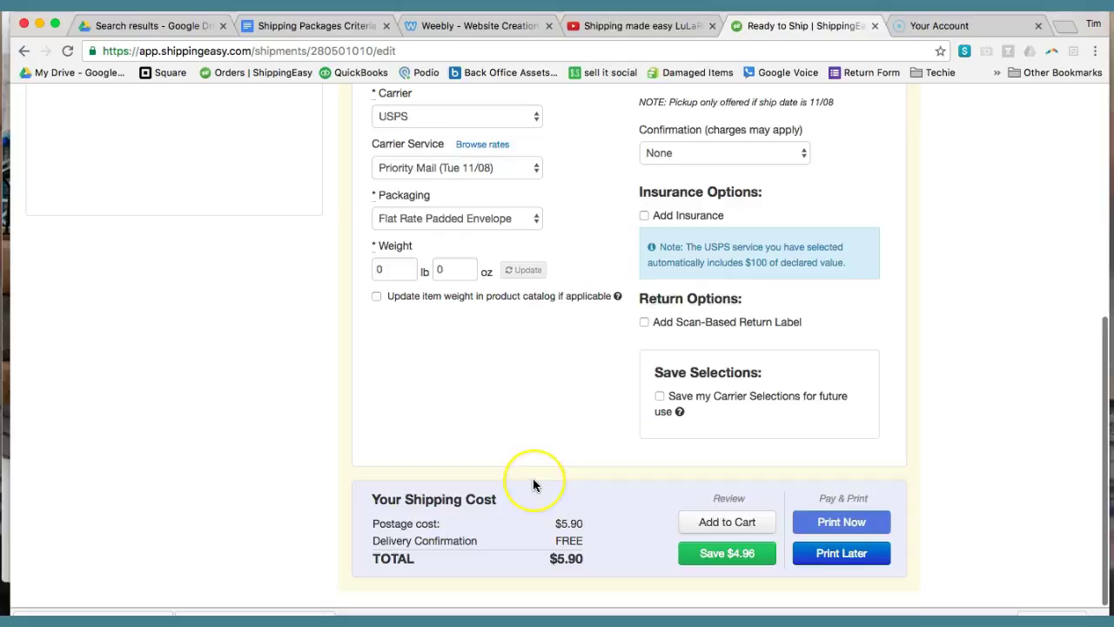
# Step: Cancel saving the carrier selections and change the service to First Class Mail (Wed 11/09)
pyautogui.click(661, 399)
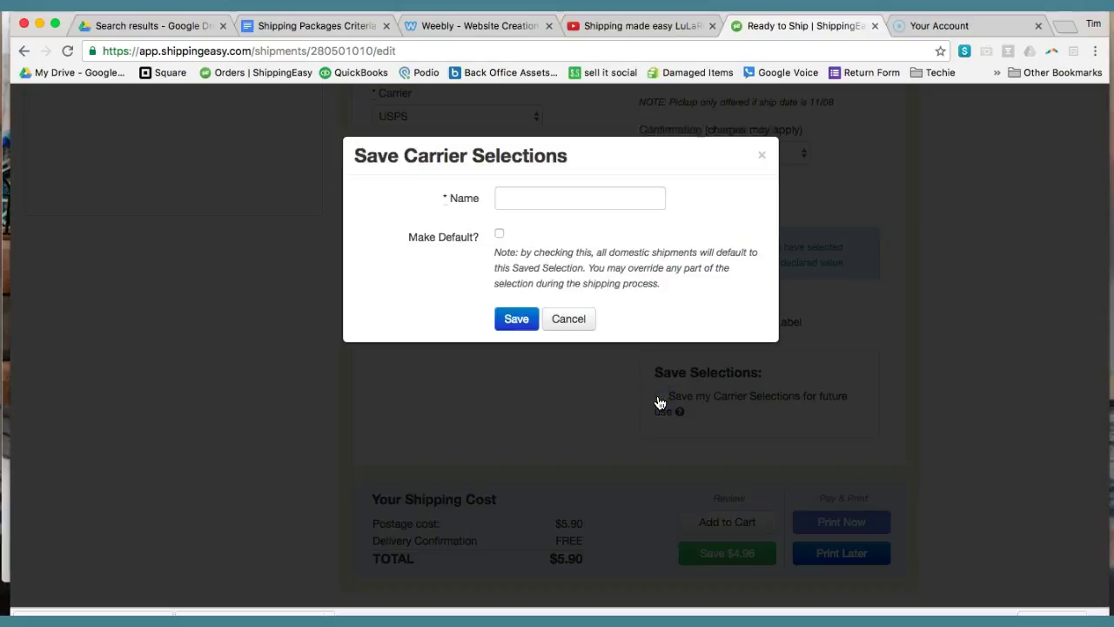
pyautogui.click(530, 198)
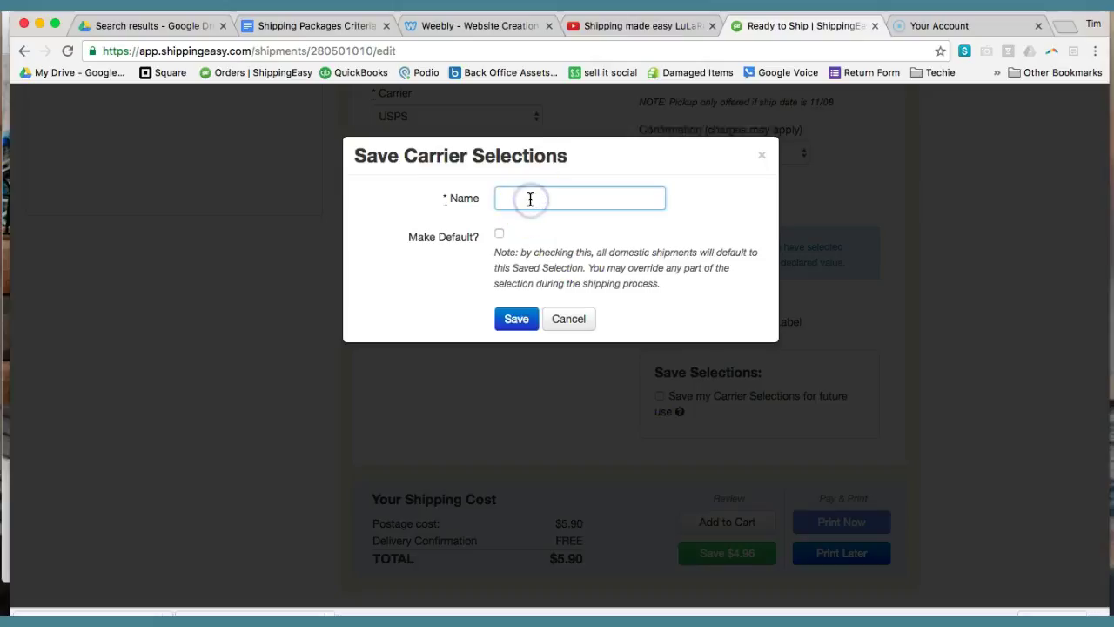
pyautogui.click(567, 320)
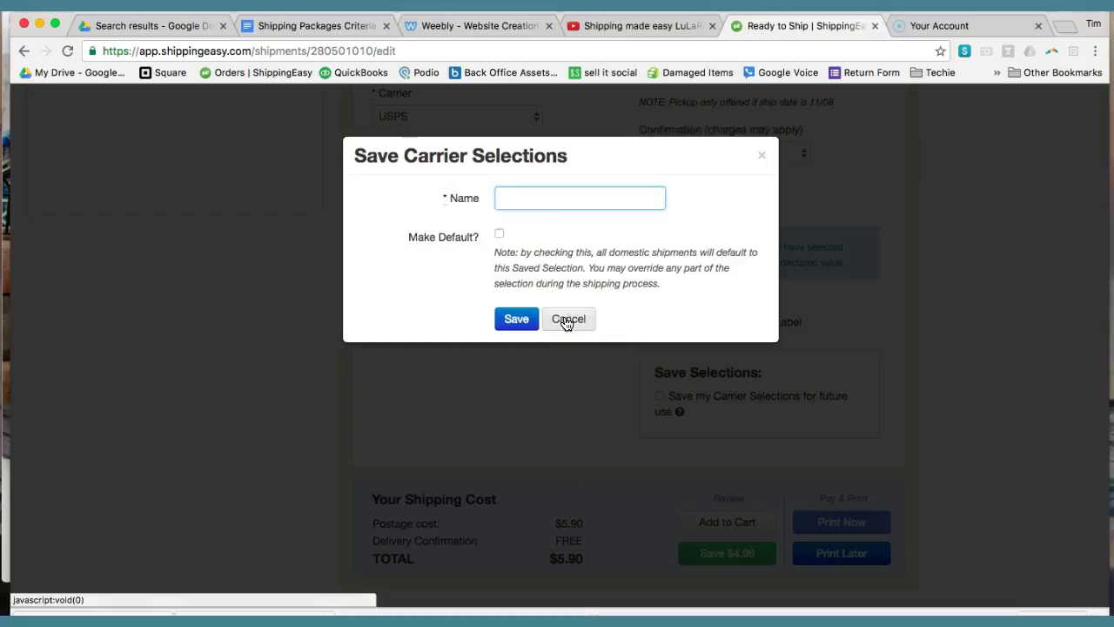
pyautogui.scroll(1, 526, 324)
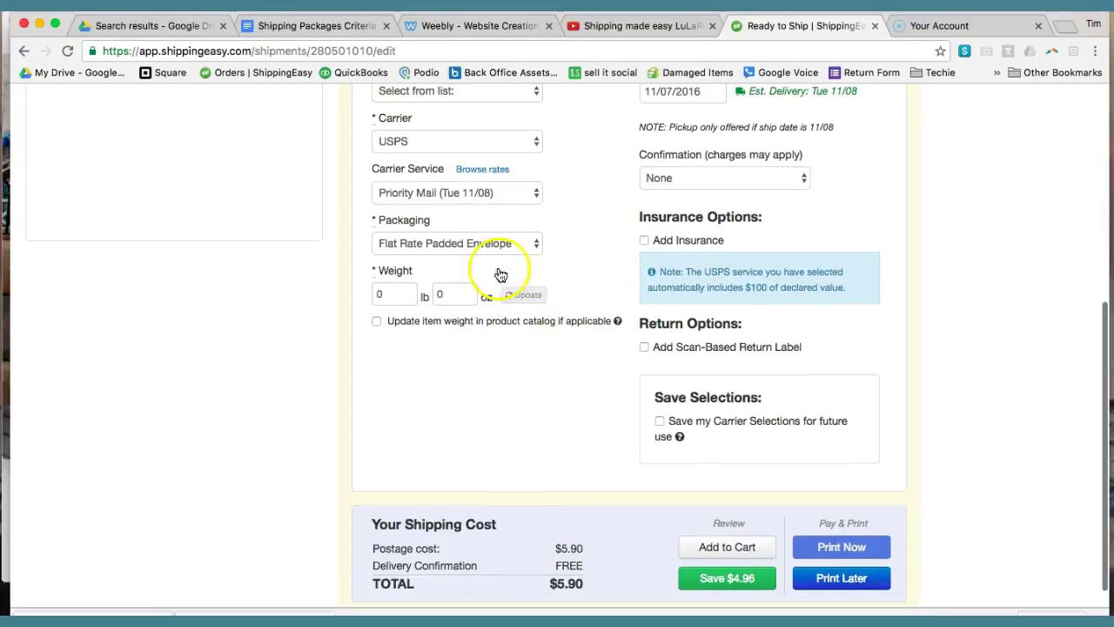
pyautogui.click(484, 194)
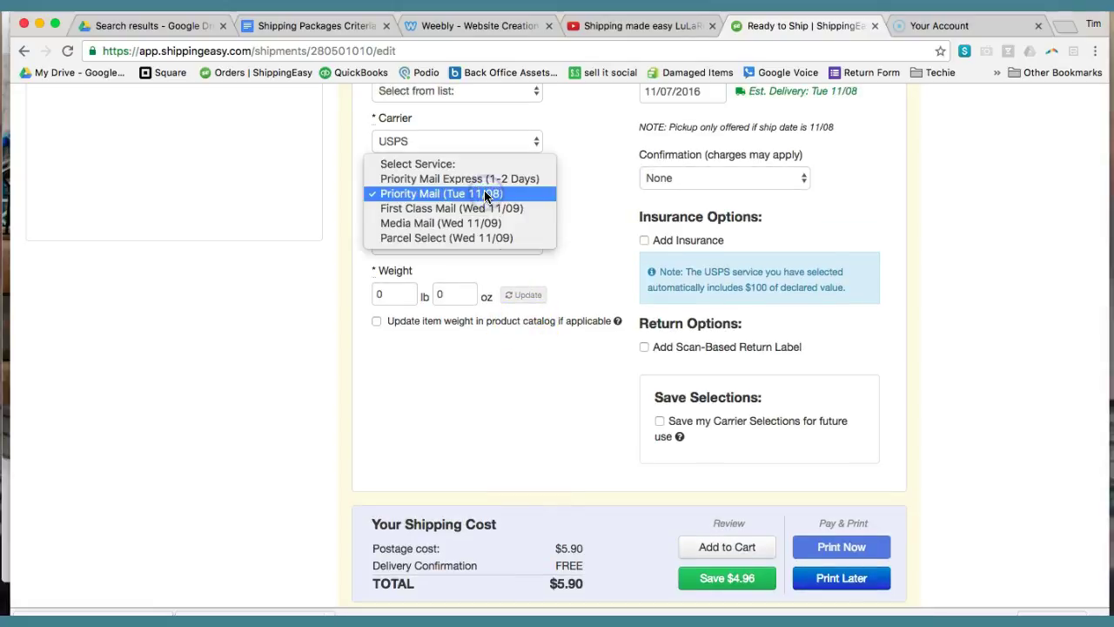
pyautogui.click(485, 207)
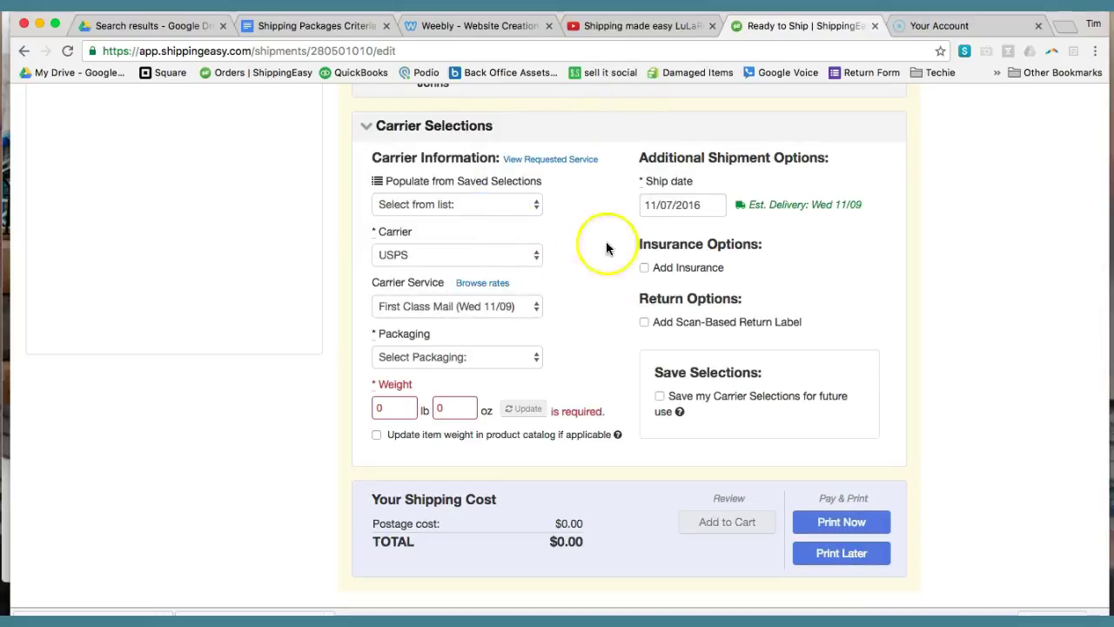
# Step: Read the Shipping Packages Criteria doc listing Purple Mailer, Padded Priority Mailer and Medium Flat Rate Box
pyautogui.click(345, 30)
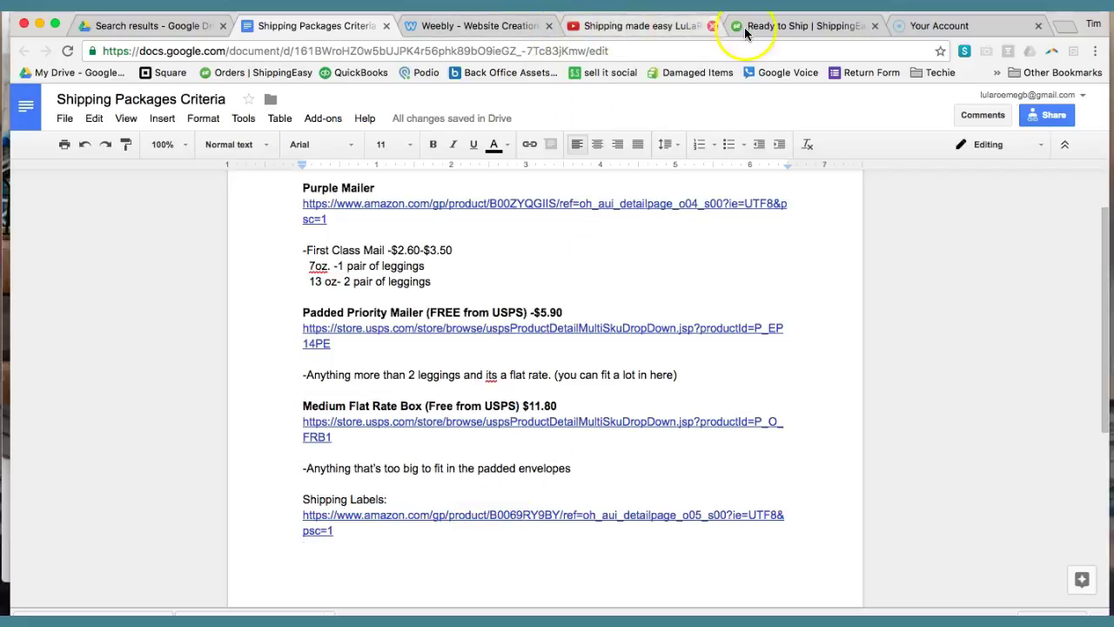
# Step: Back on the shipment, dismiss the save-selections dialog and apply the Purple Mailer saved selection
pyautogui.click(780, 31)
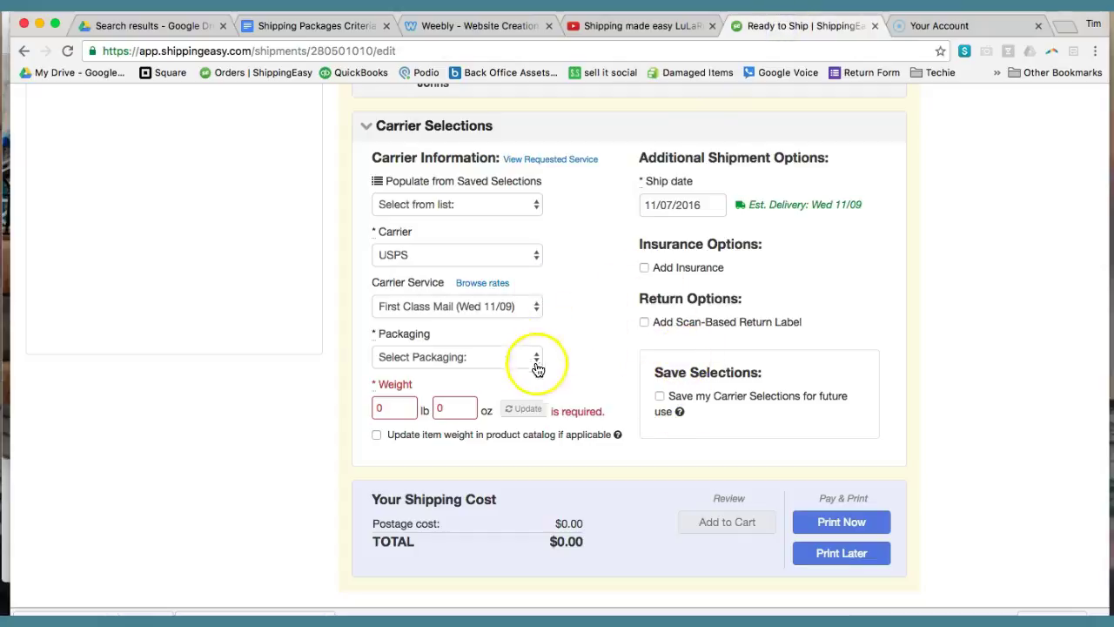
pyautogui.click(660, 397)
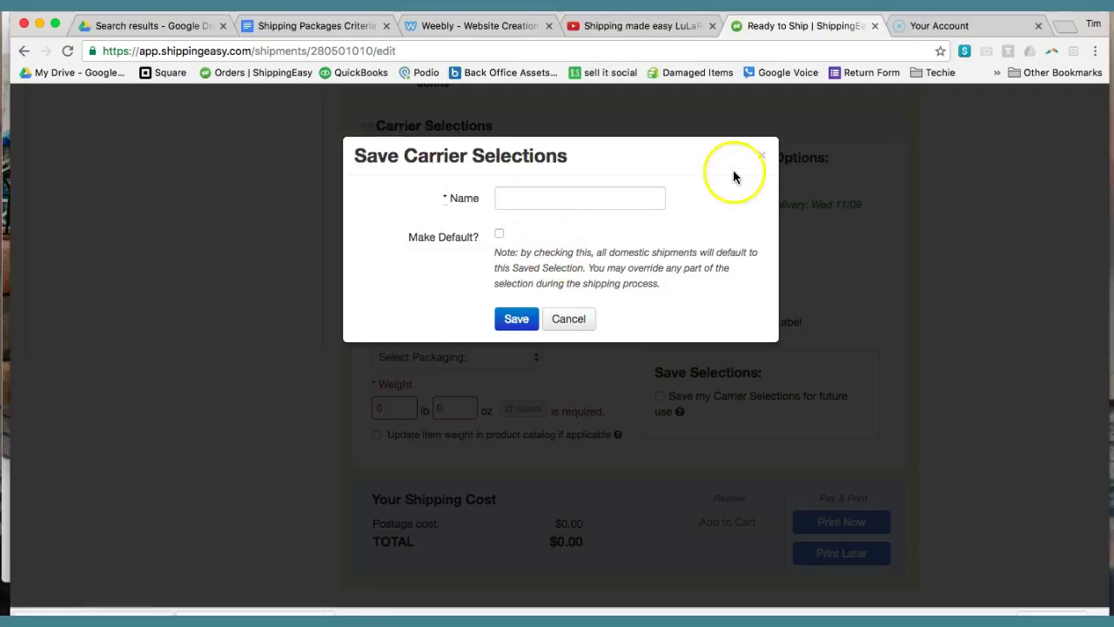
pyautogui.click(761, 155)
pyautogui.click(531, 205)
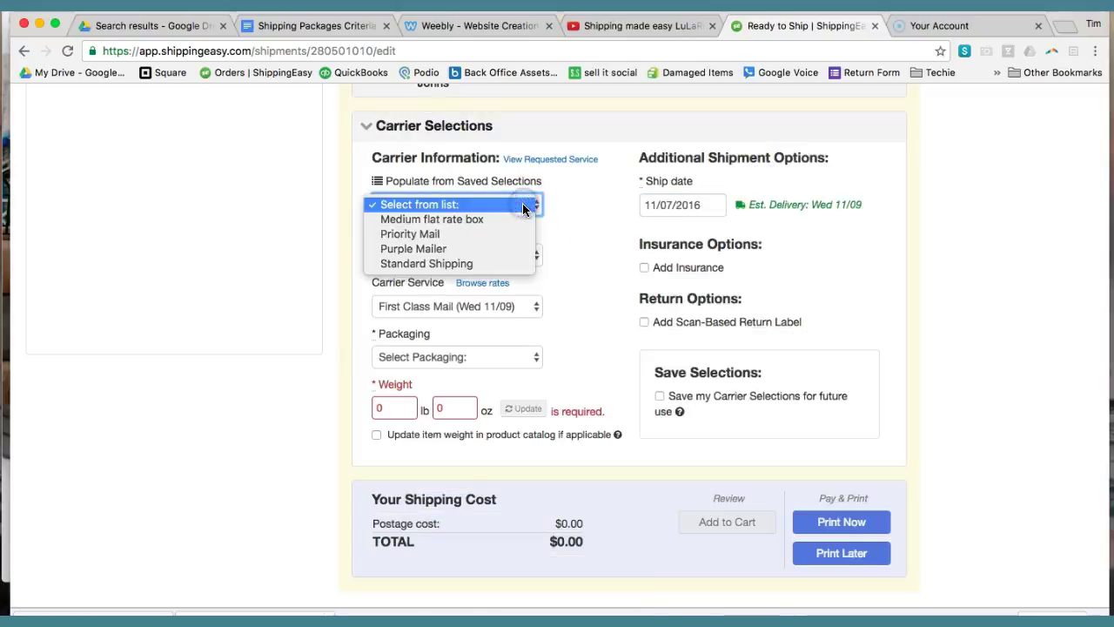
pyautogui.click(463, 253)
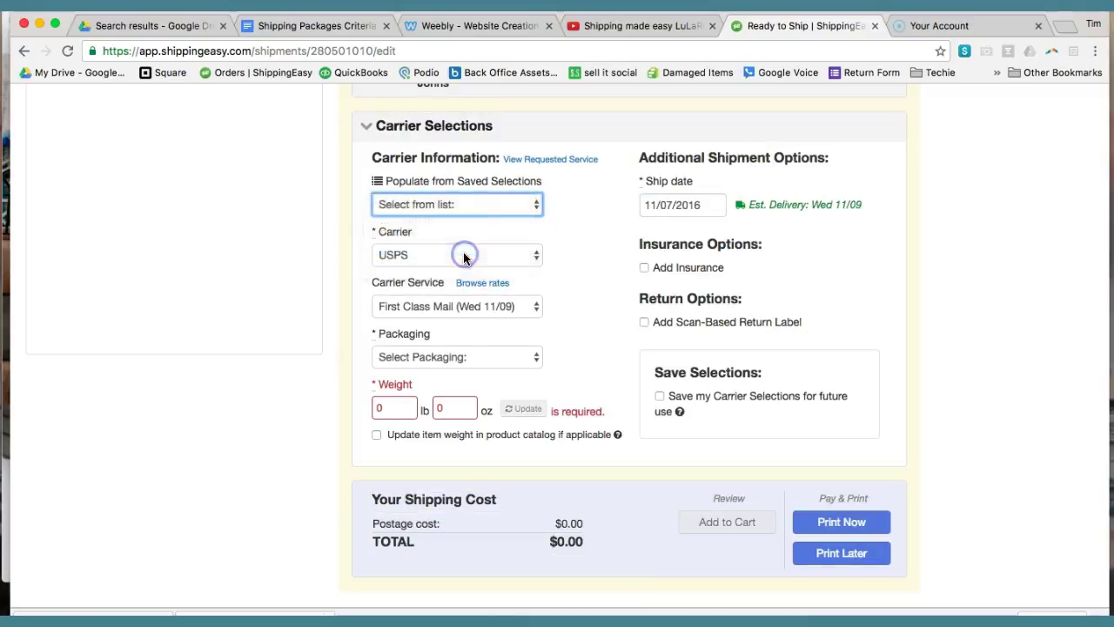
# Step: Set the Purple Mailer shipment's weight to 7 oz and confirm its 13x10x2 packaging
pyautogui.click(453, 406)
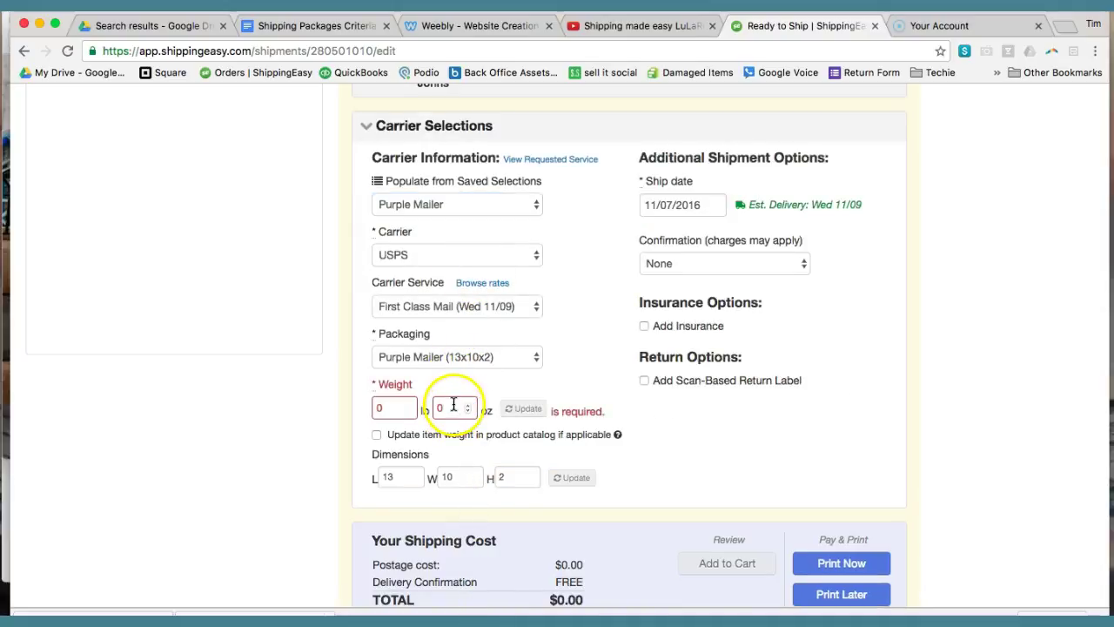
pyautogui.click(458, 410)
pyautogui.press('BackSpace')
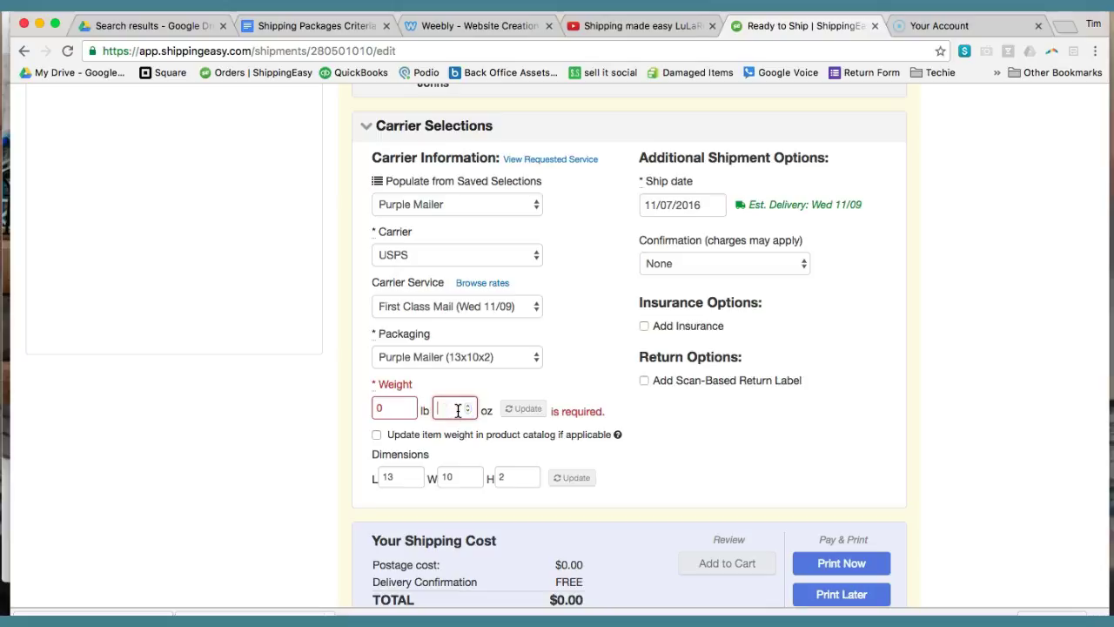
pyautogui.click(456, 418)
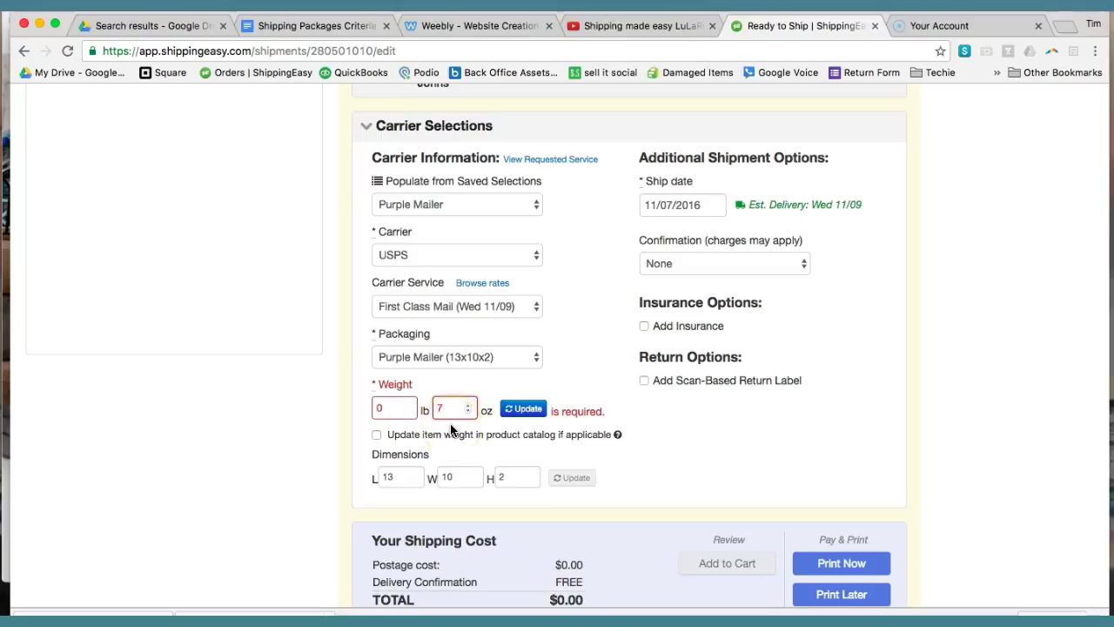
pyautogui.click(463, 366)
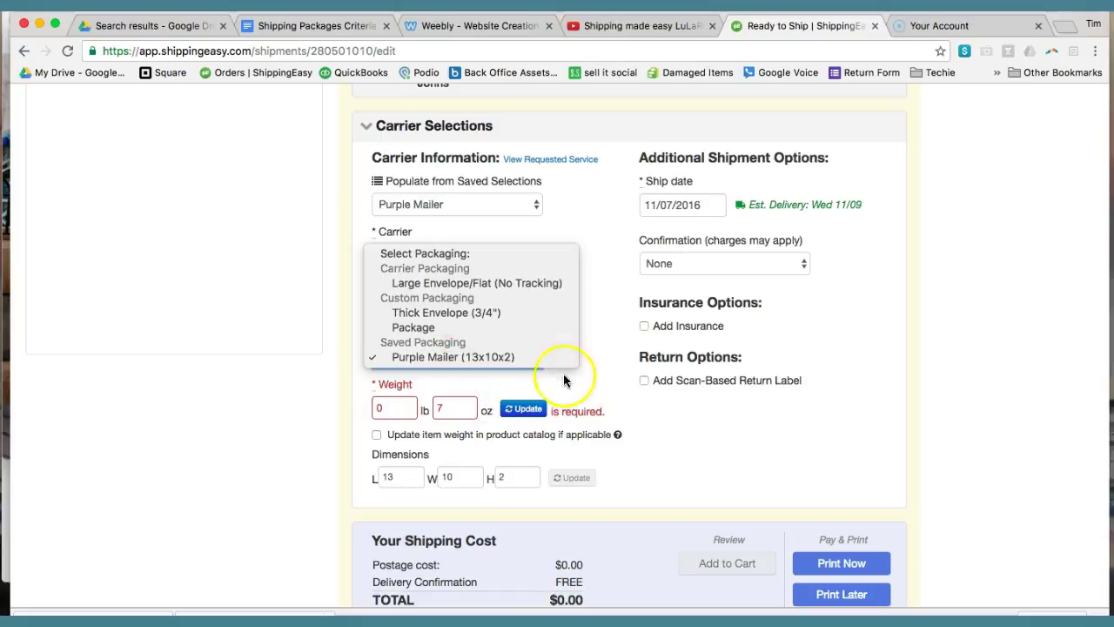
pyautogui.click(672, 396)
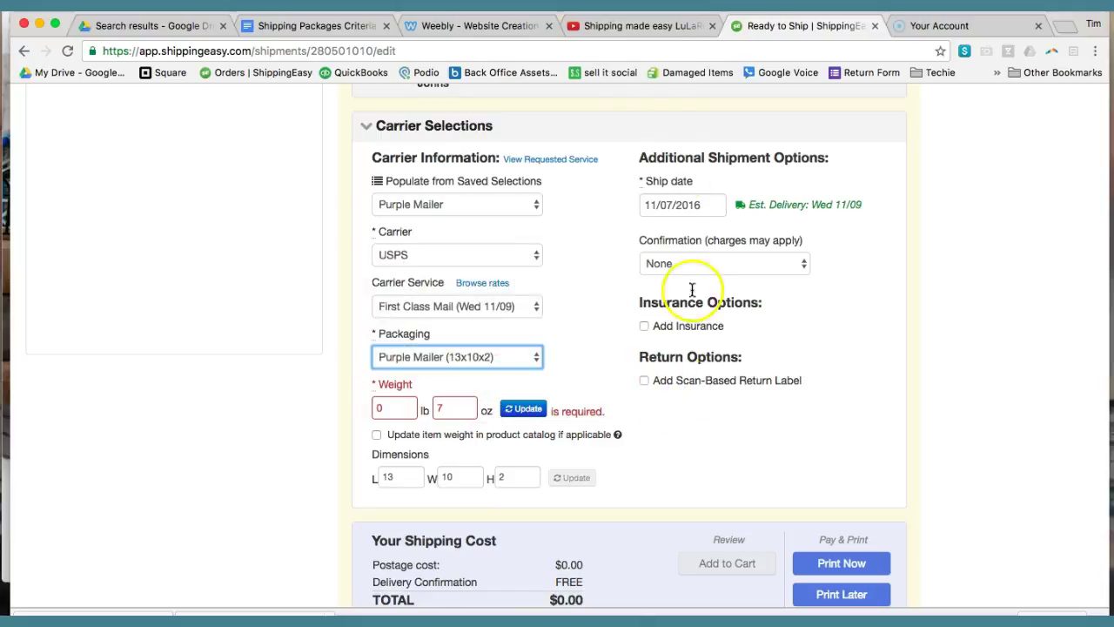
pyautogui.click(342, 28)
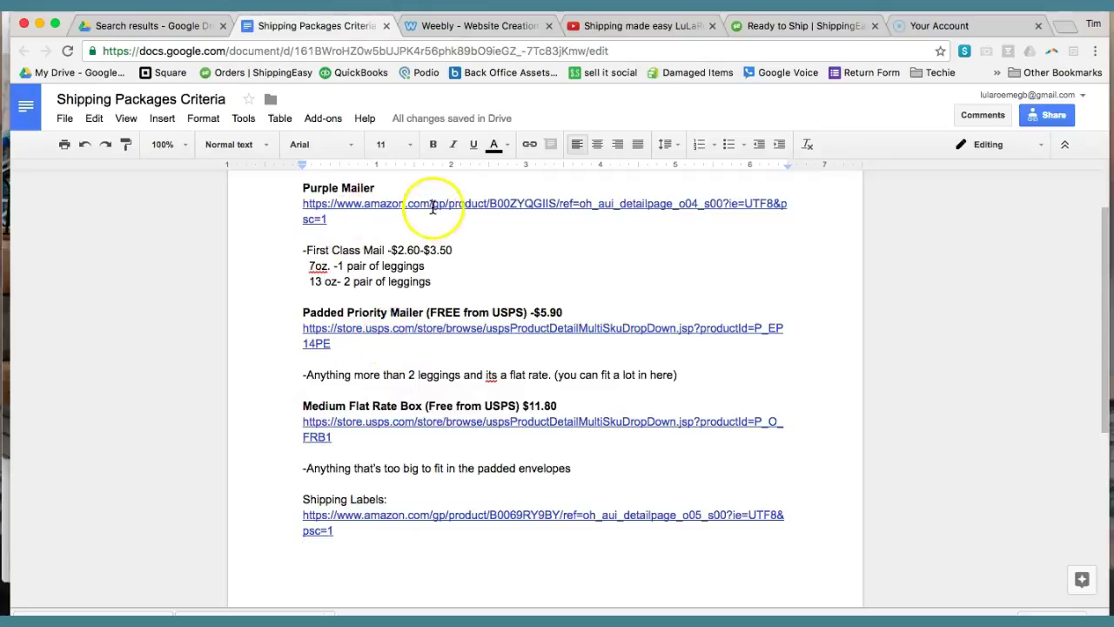
# Step: Try the Standard Shipping selection, then apply the Medium flat rate box saved selection
pyautogui.click(777, 26)
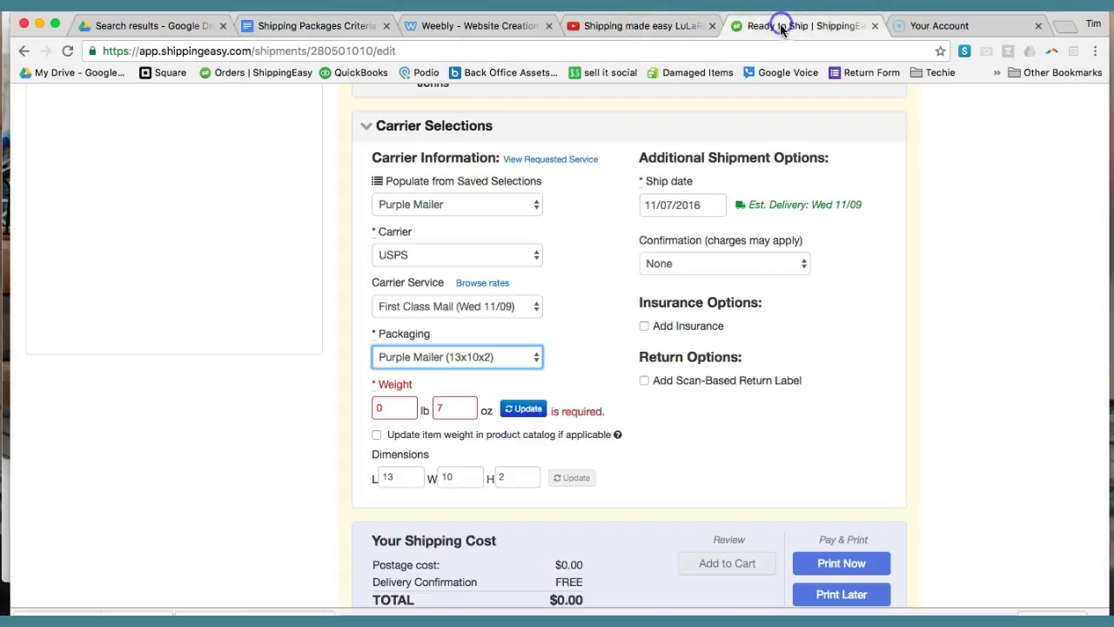
pyautogui.click(470, 204)
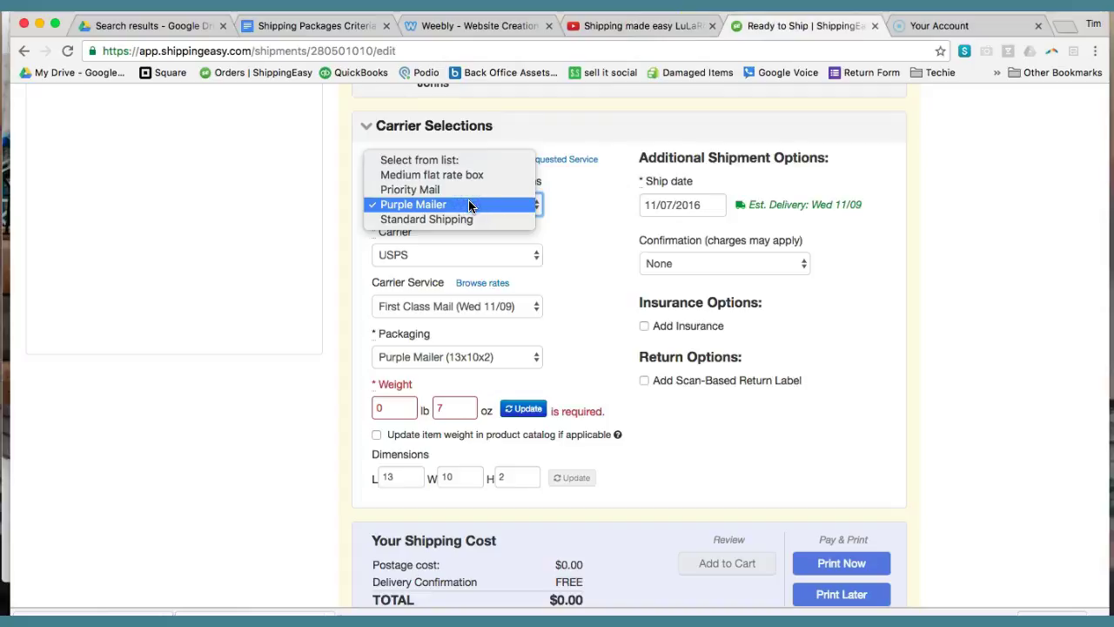
pyautogui.click(464, 220)
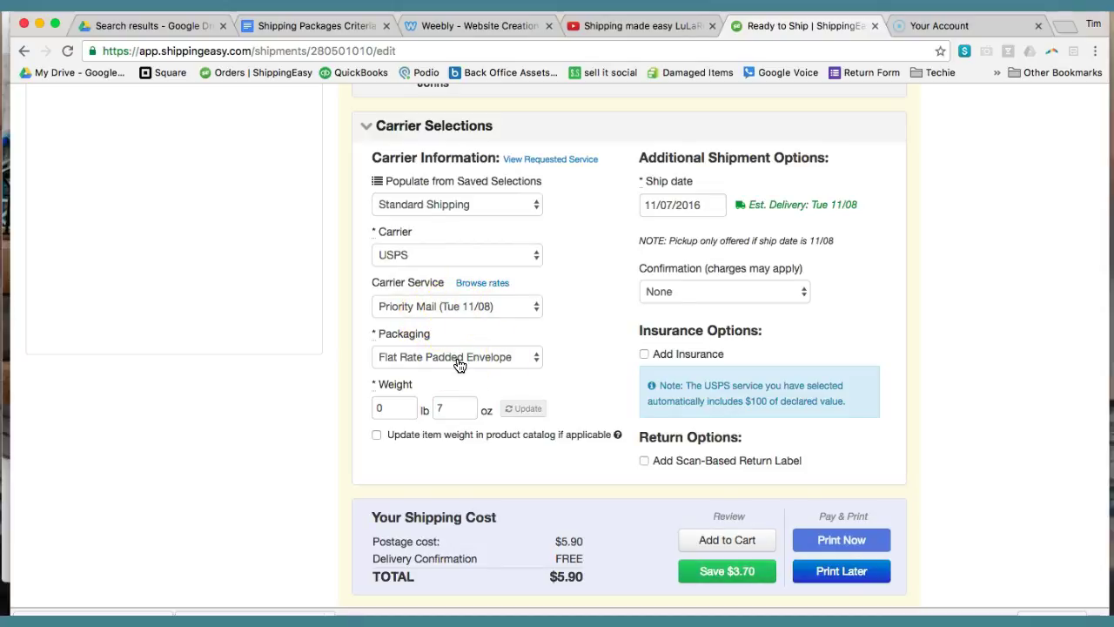
pyautogui.click(461, 207)
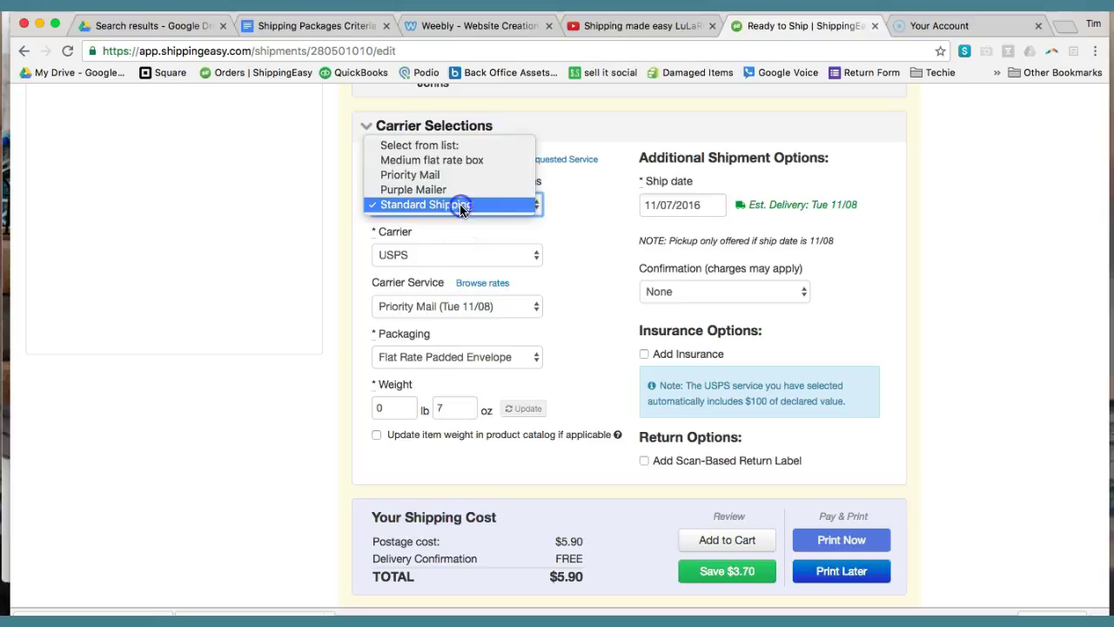
pyautogui.click(462, 161)
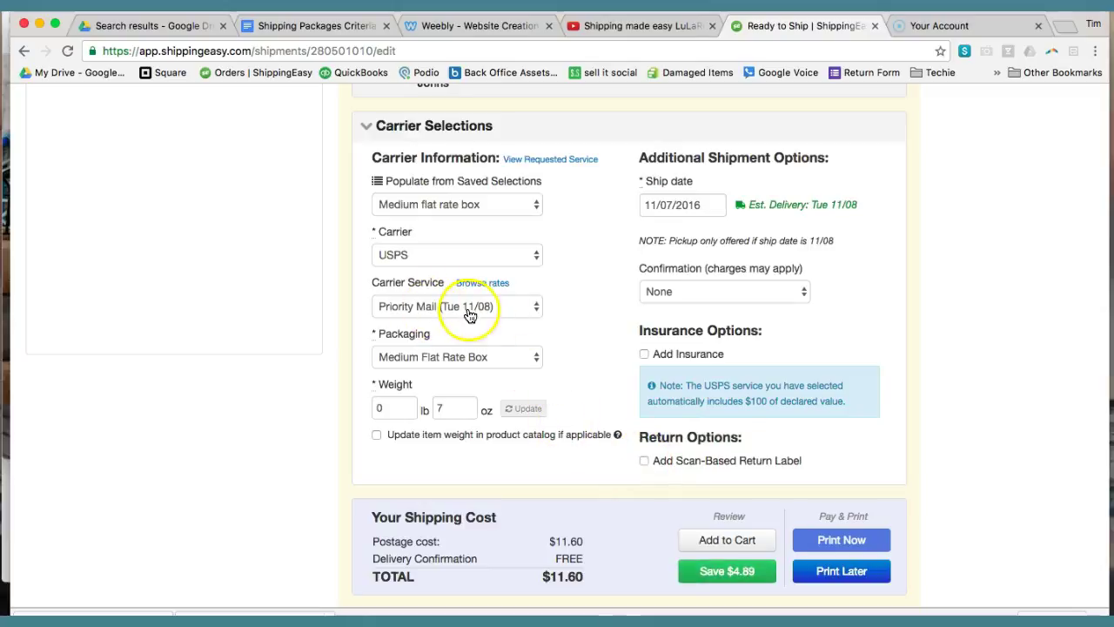
# Step: Leave the return label off, reapply Medium flat rate box at $11.60, and cancel saving selections
pyautogui.click(645, 462)
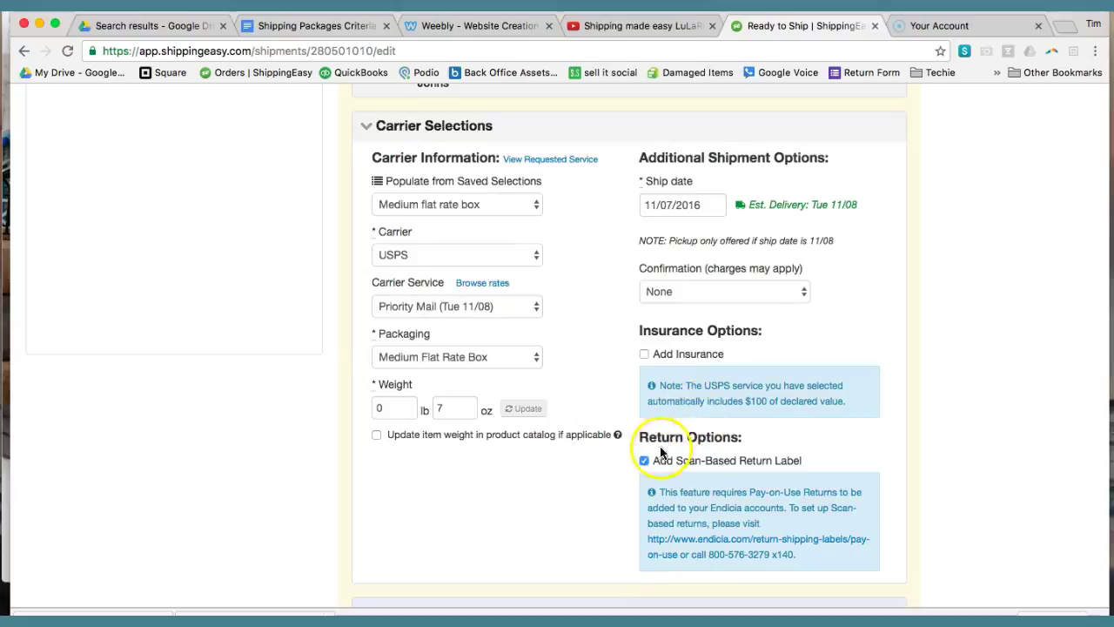
pyautogui.click(646, 460)
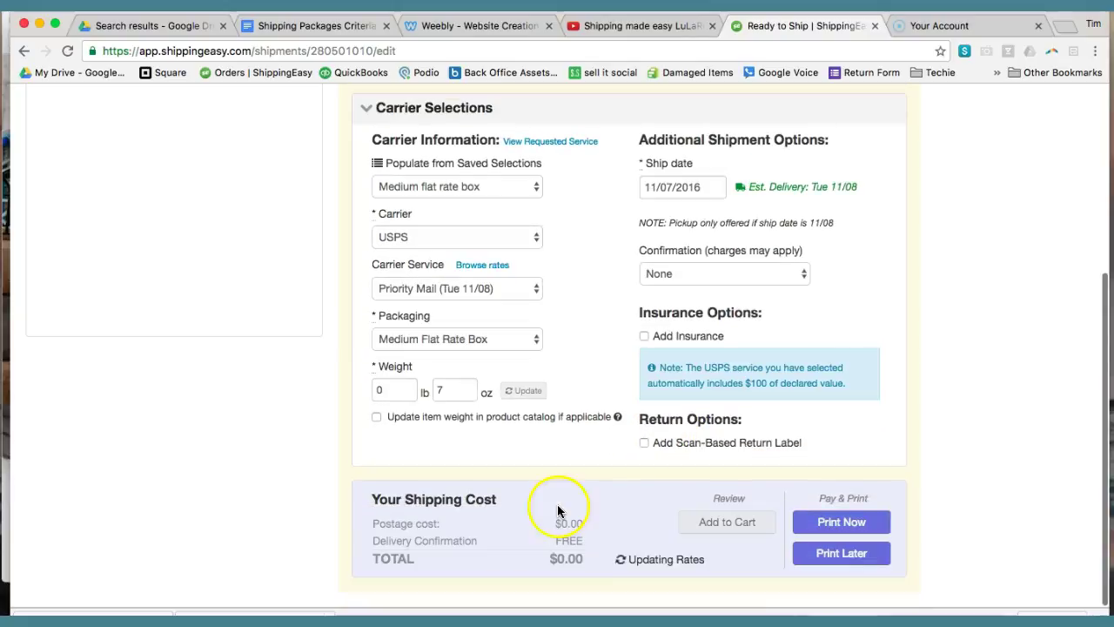
pyautogui.click(462, 186)
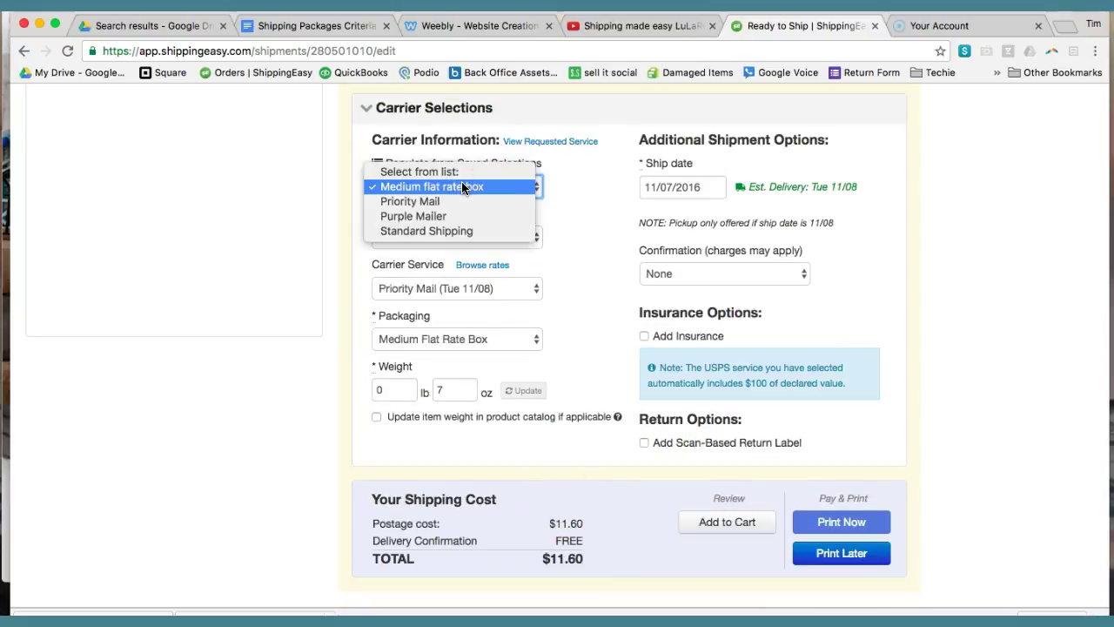
pyautogui.click(462, 186)
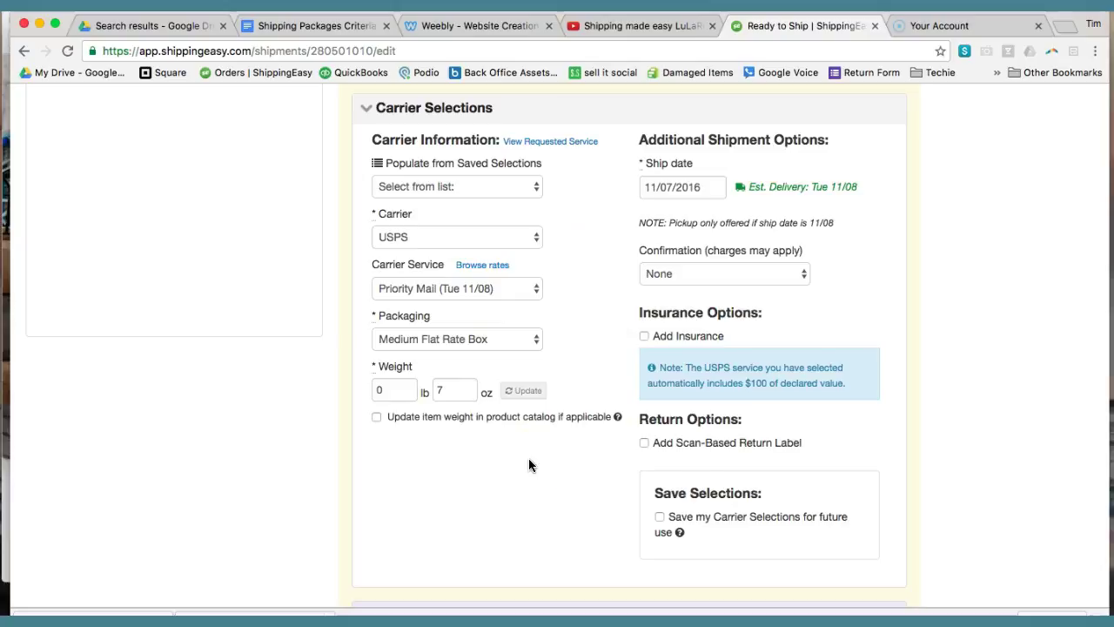
pyautogui.click(634, 511)
pyautogui.scroll(-1, 631, 512)
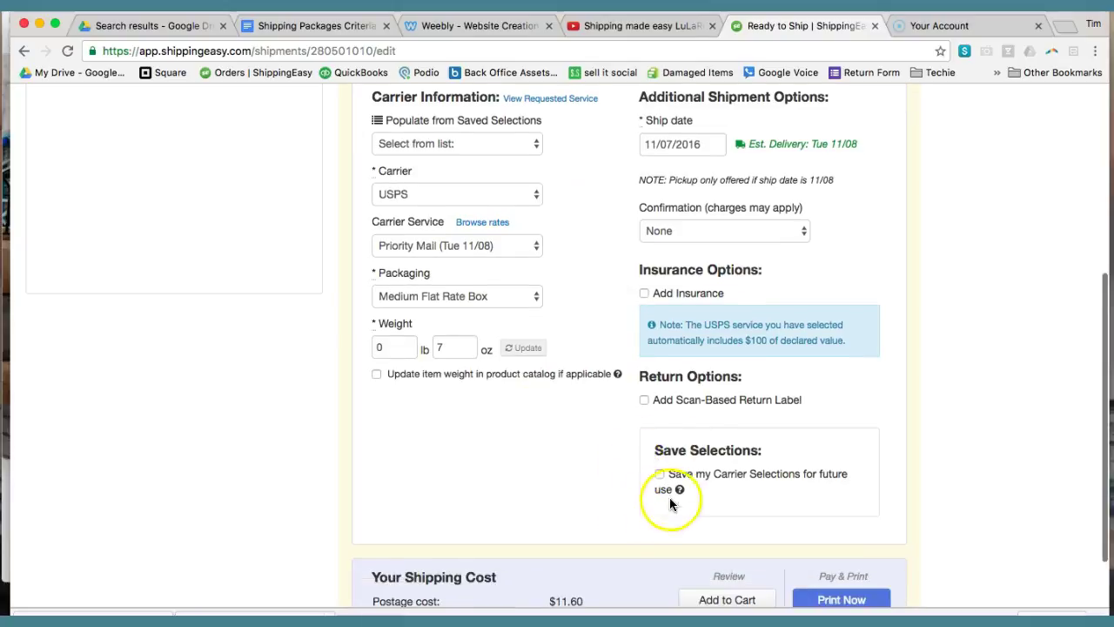
pyautogui.click(659, 479)
pyautogui.click(571, 320)
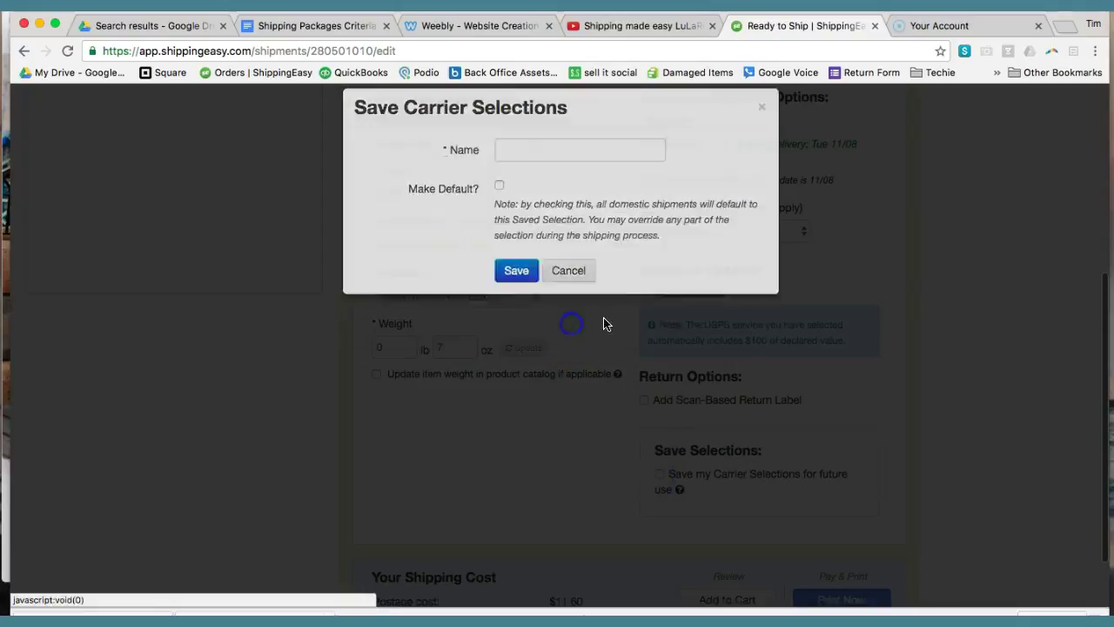
pyautogui.scroll(2, 888, 253)
pyautogui.scroll(5, 866, 312)
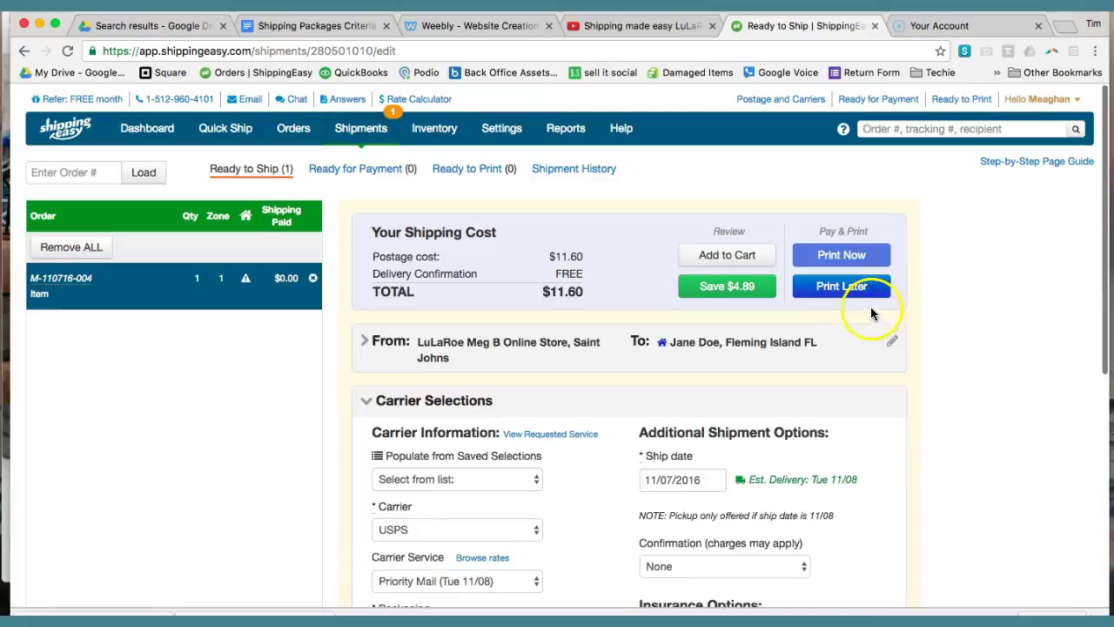
pyautogui.click(235, 134)
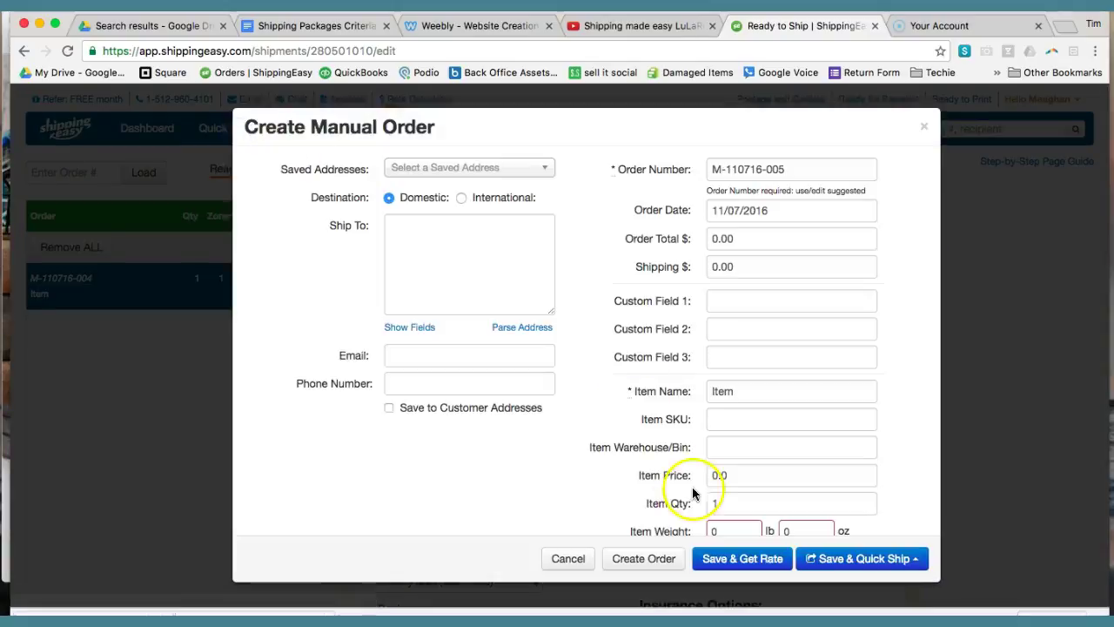
pyautogui.click(441, 174)
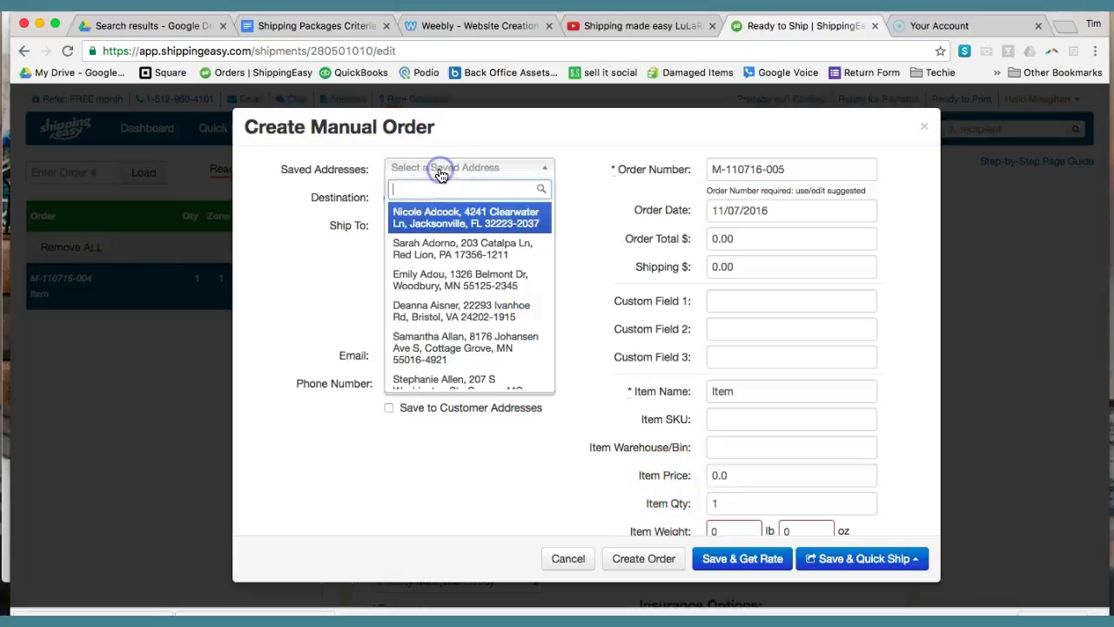
pyautogui.click(428, 218)
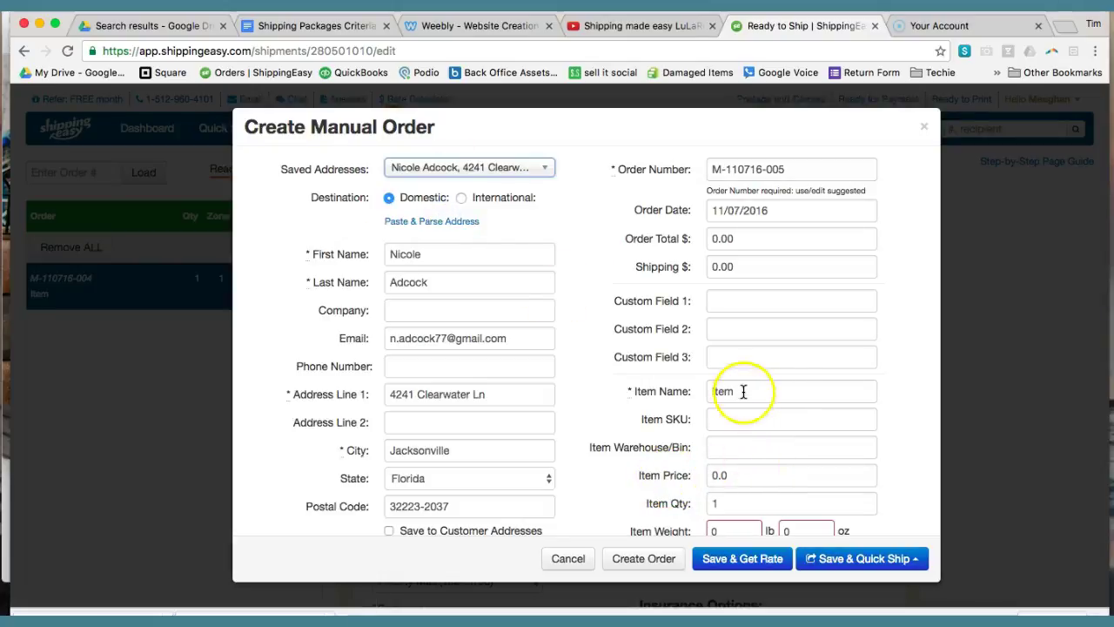
pyautogui.moveTo(740, 391); pyautogui.dragTo(663, 384)
pyautogui.write('L')
pyautogui.click(739, 417)
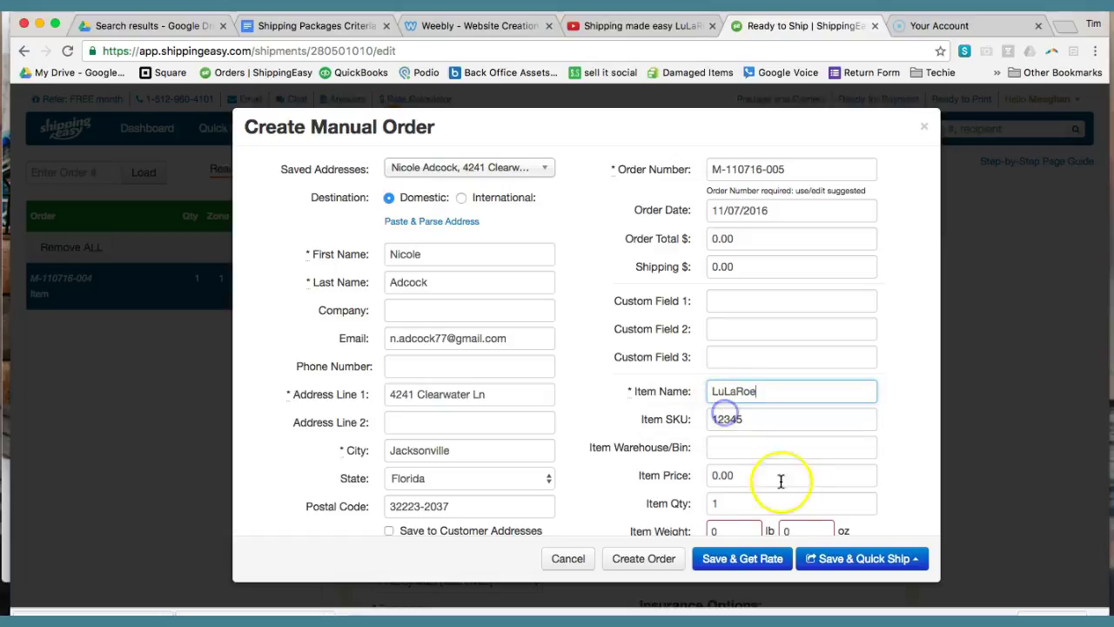
pyautogui.click(784, 531)
pyautogui.scroll(-1, 834, 547)
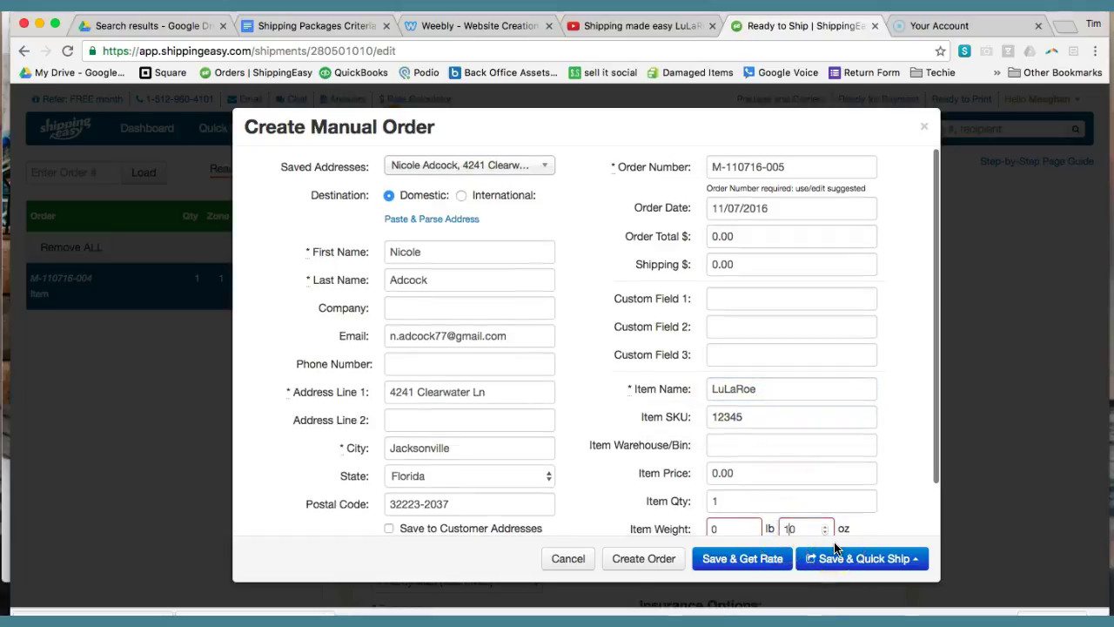
pyautogui.write('1')
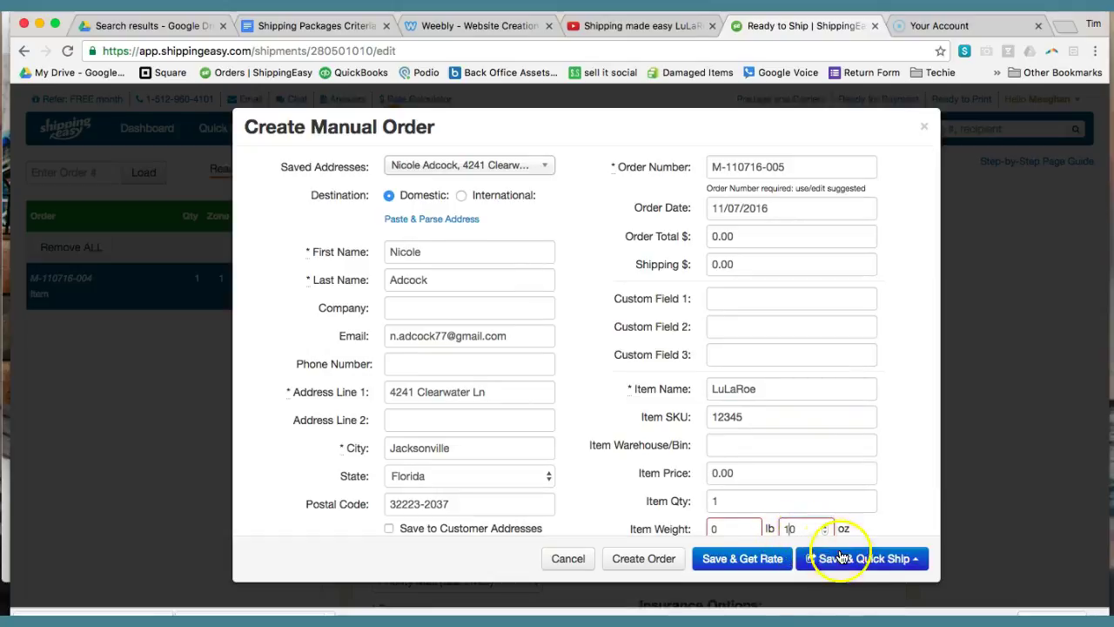
pyautogui.click(840, 558)
pyautogui.click(871, 520)
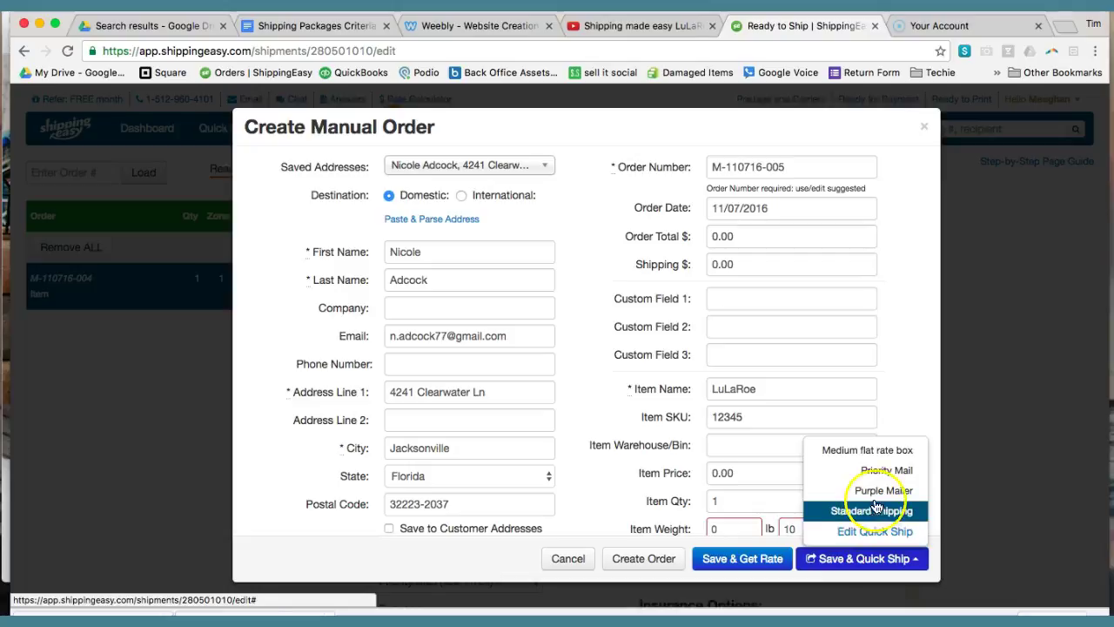
pyautogui.click(877, 499)
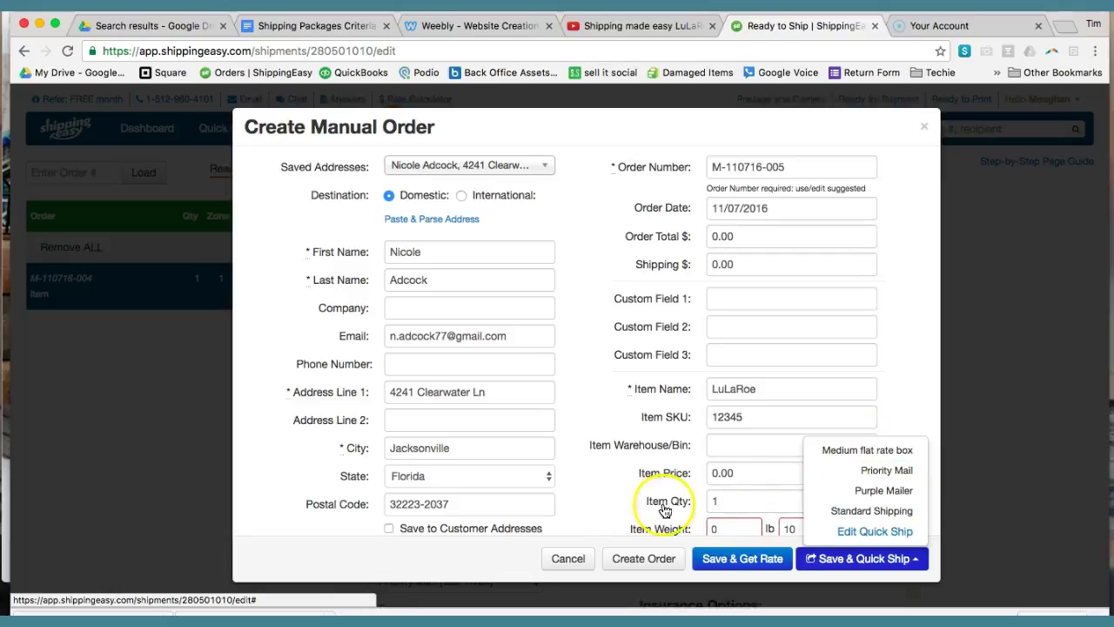
pyautogui.click(568, 558)
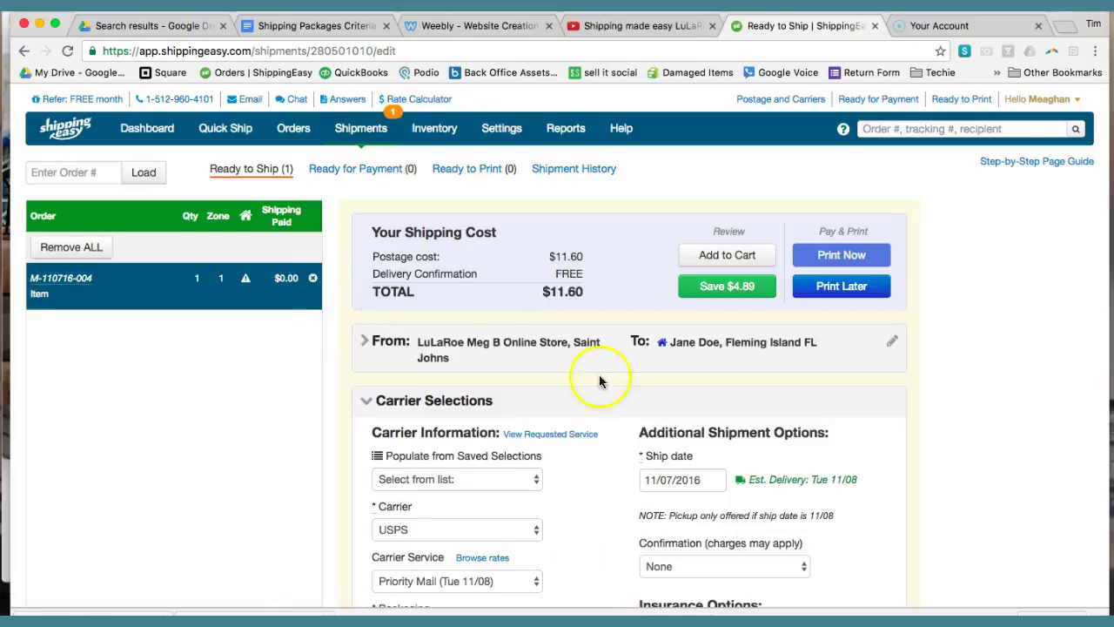
pyautogui.scroll(-4, 613, 444)
pyautogui.scroll(1, 612, 454)
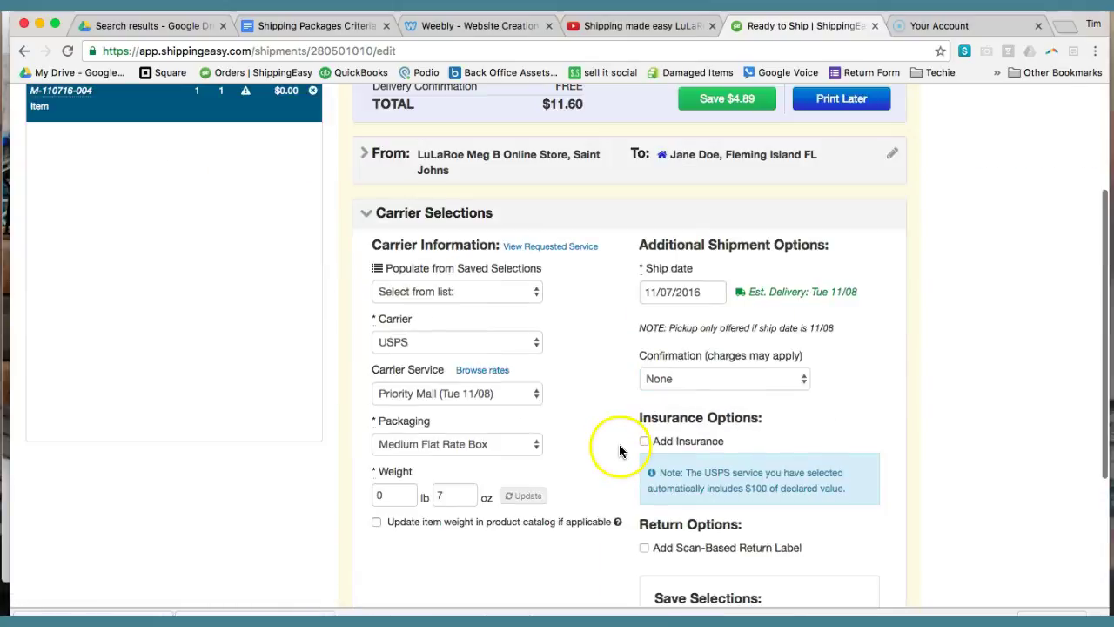